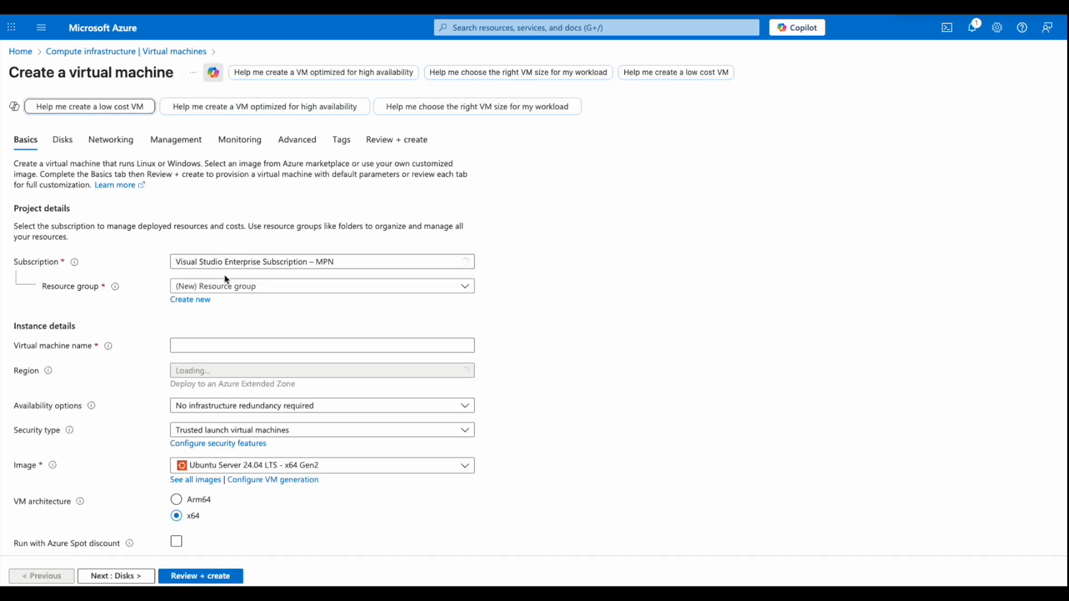
- Create the new resource group 'test-rg' and enter 'test-vm' as the virtual machine name
left_click(226, 287)
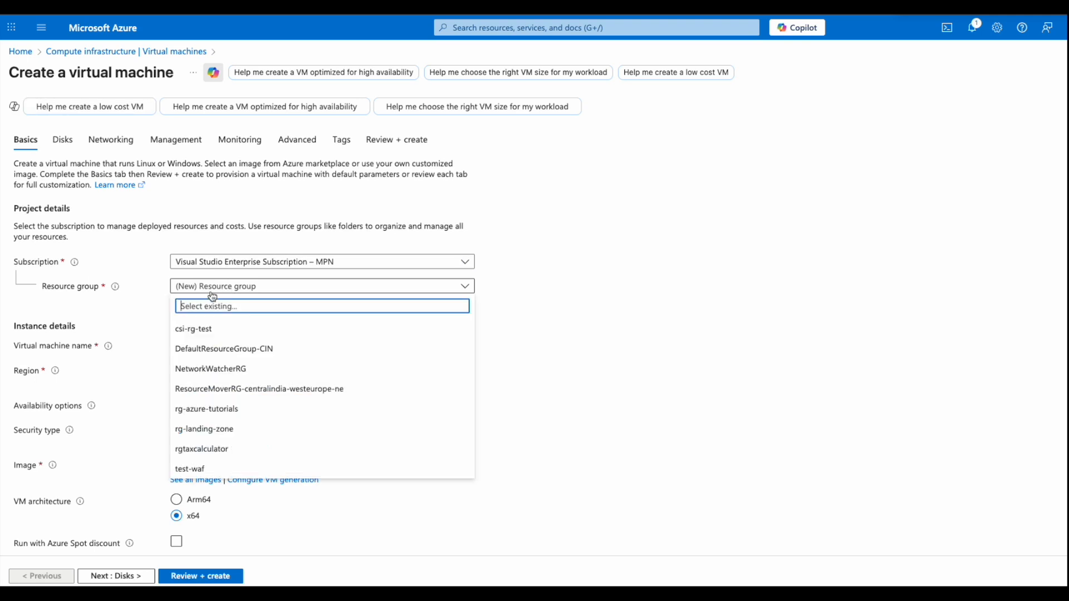
left_click(146, 316)
left_click(192, 304)
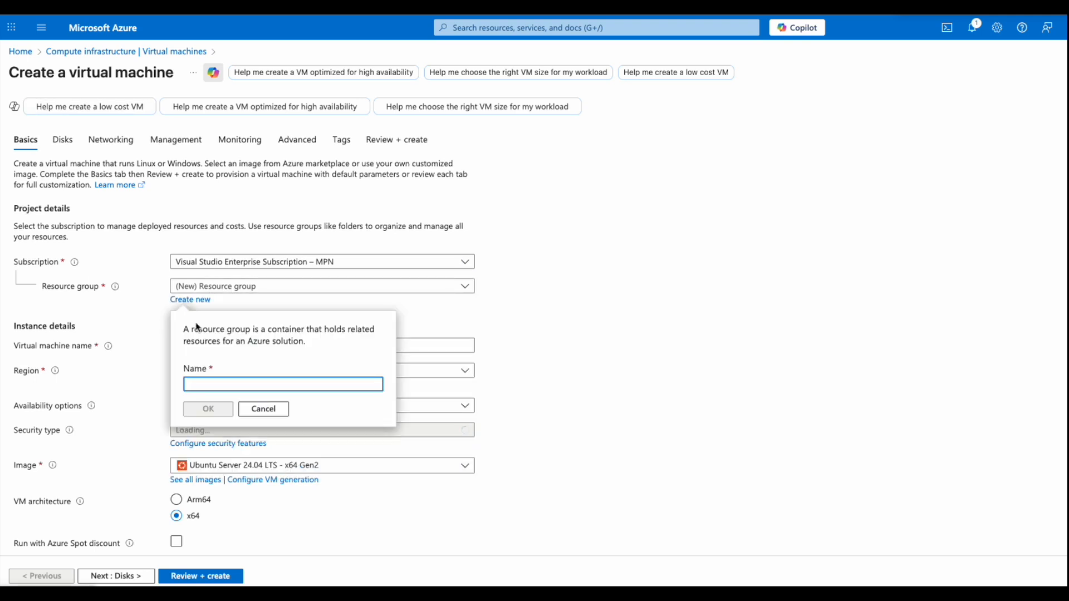
type("test-rg")
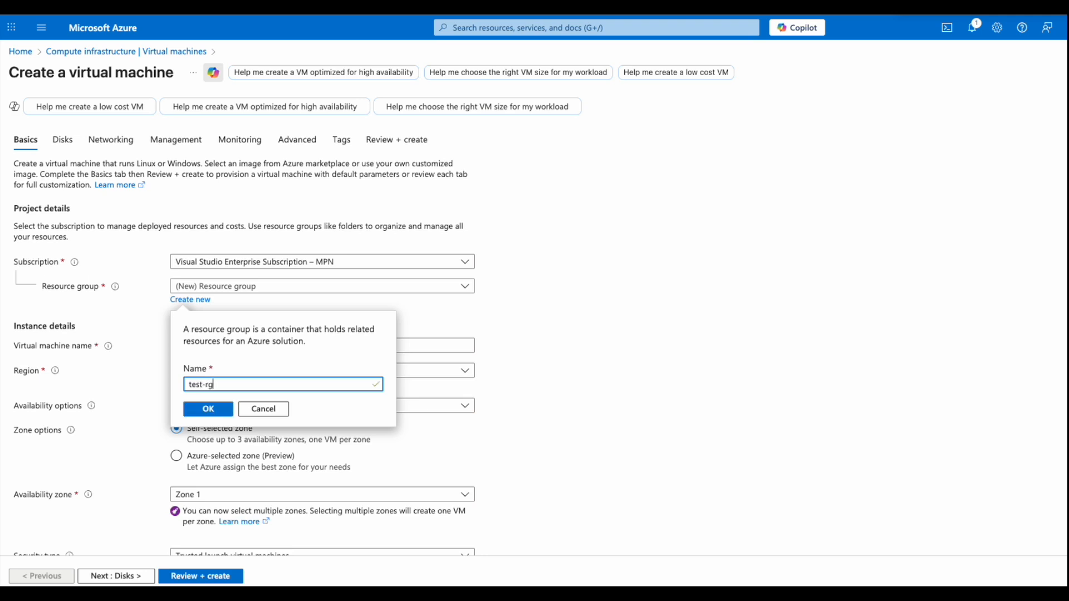
left_click(205, 409)
left_click(222, 348)
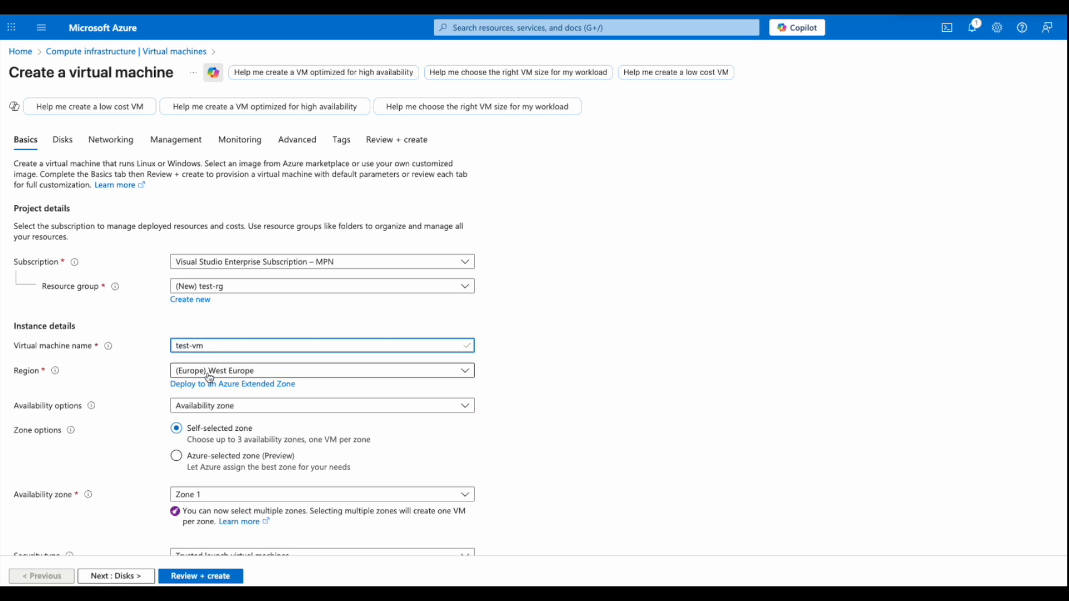
left_click(254, 372)
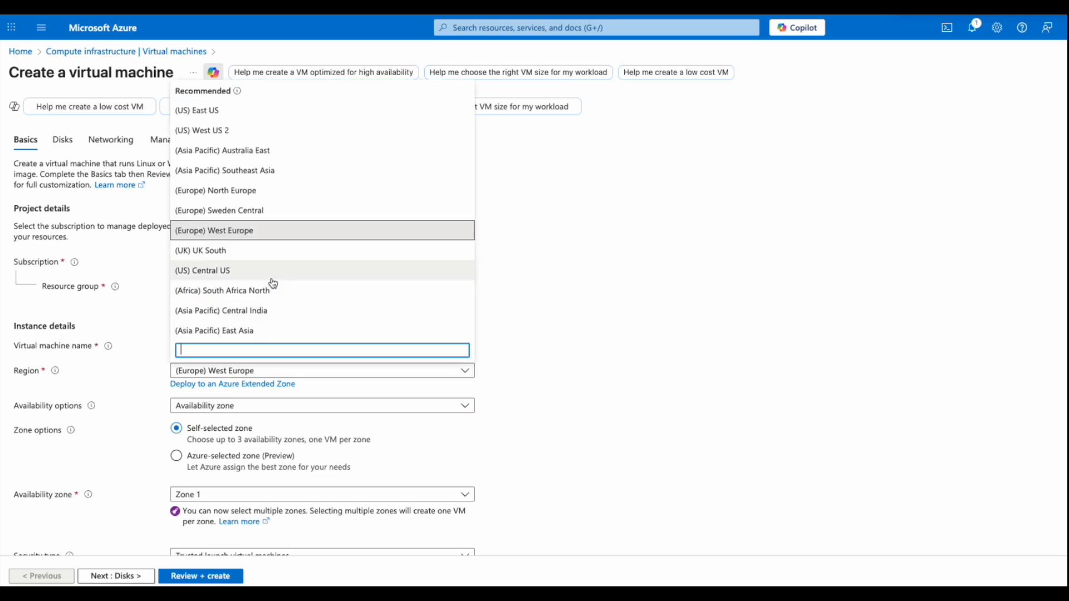
- Keep the West Europe region and review the security types, keeping Trusted launch
left_click(158, 326)
scroll(169, 375, "down", 2)
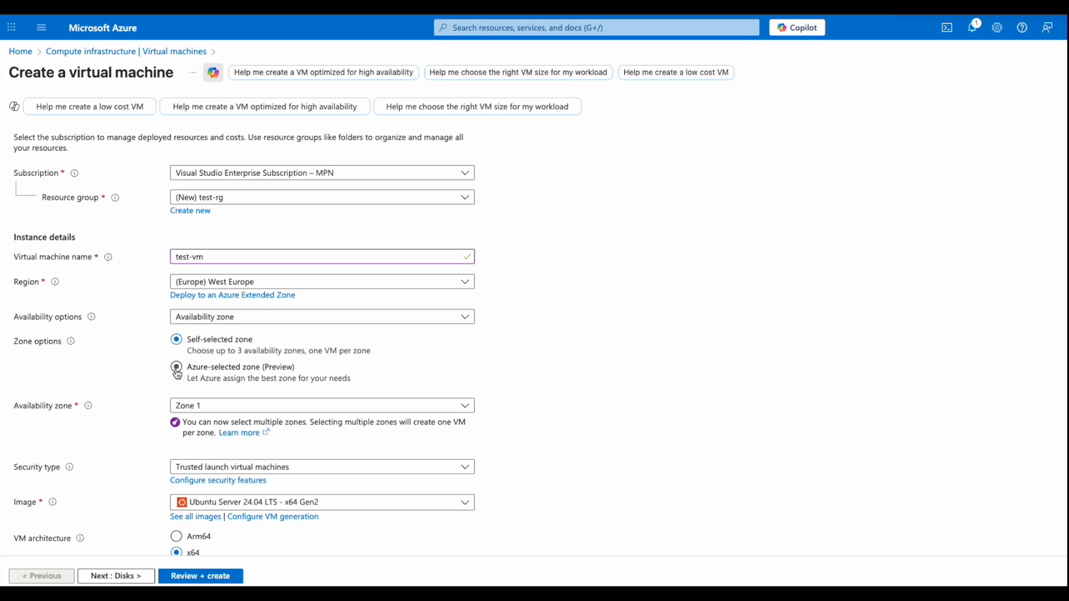
scroll(150, 365, "down", 2)
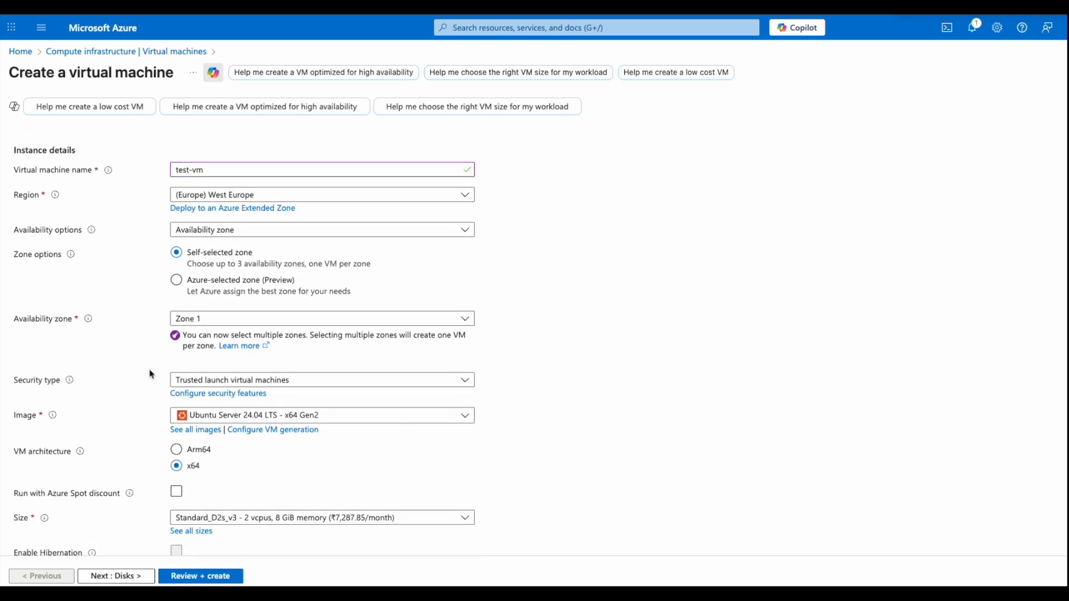
scroll(150, 374, "down", 2)
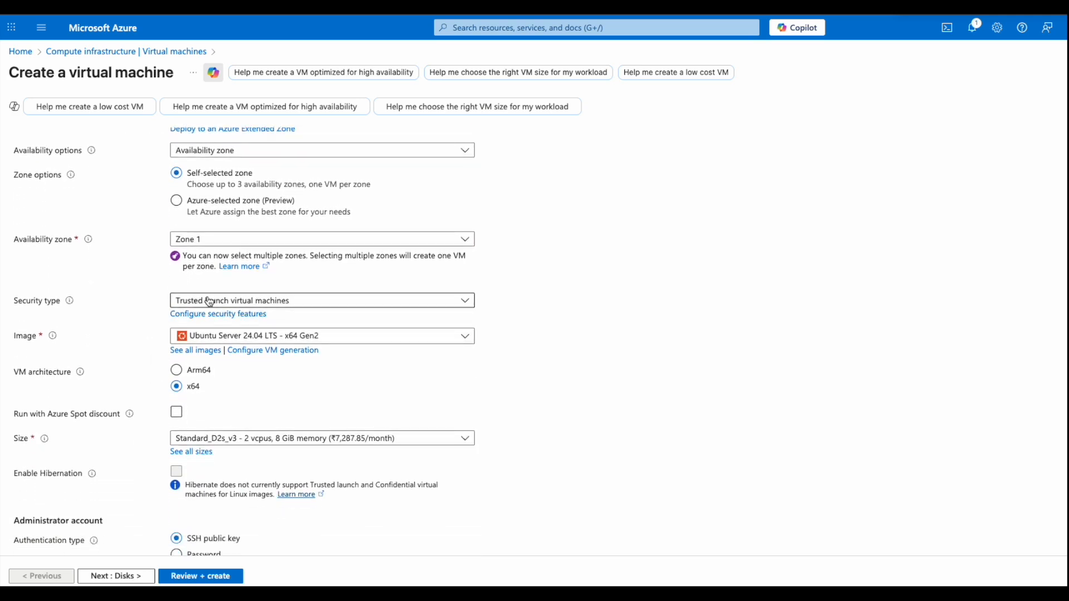
left_click(200, 304)
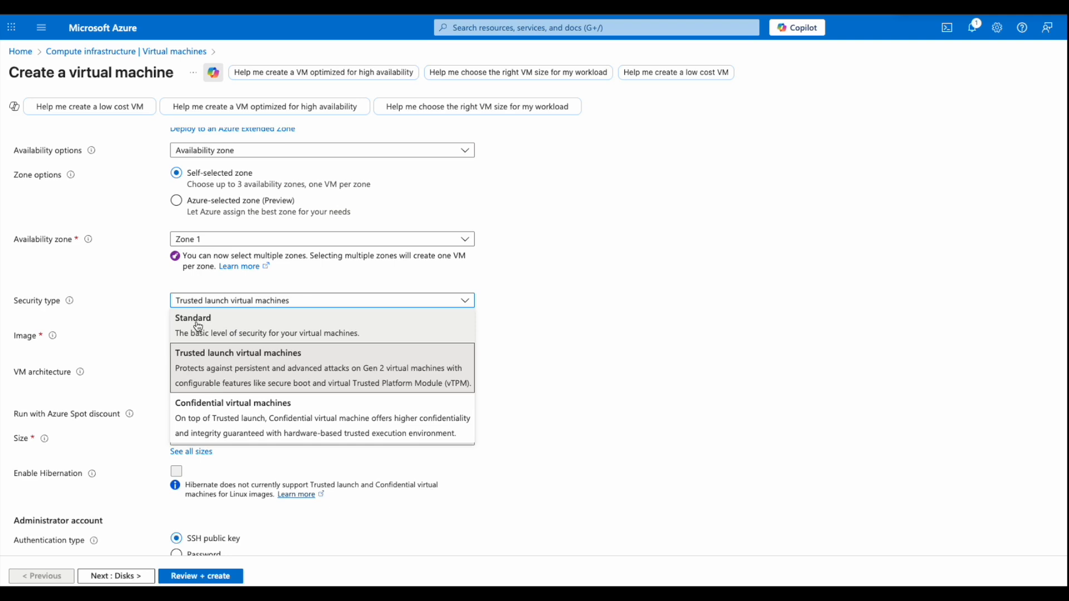
left_click(147, 337)
- Choose the Windows Server 2016 Datacenter - x64 Gen2 image
scroll(152, 350, "down", 1)
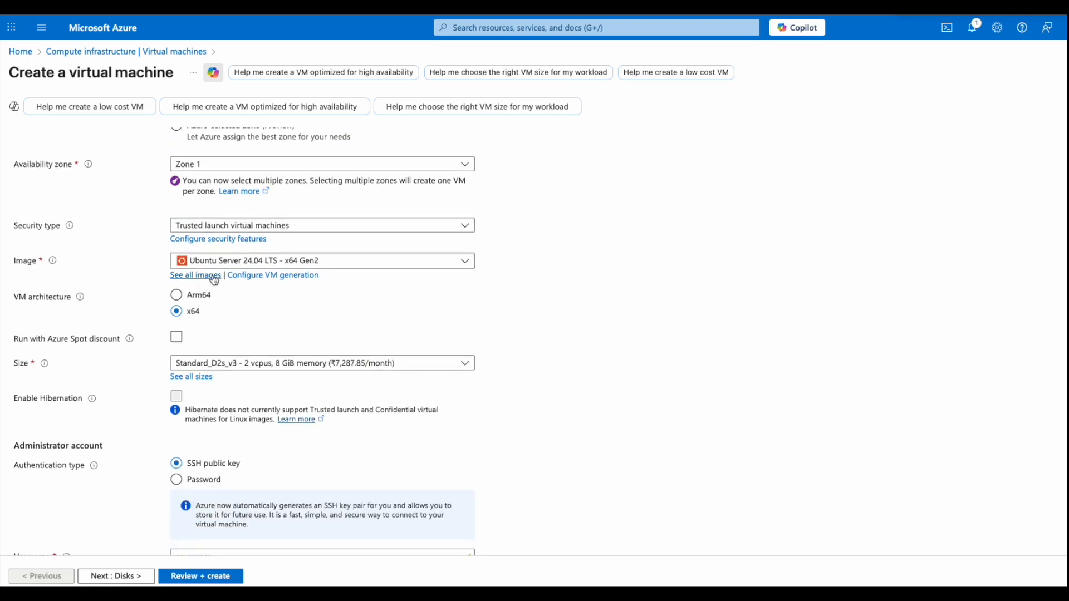
left_click(225, 262)
left_click(206, 324)
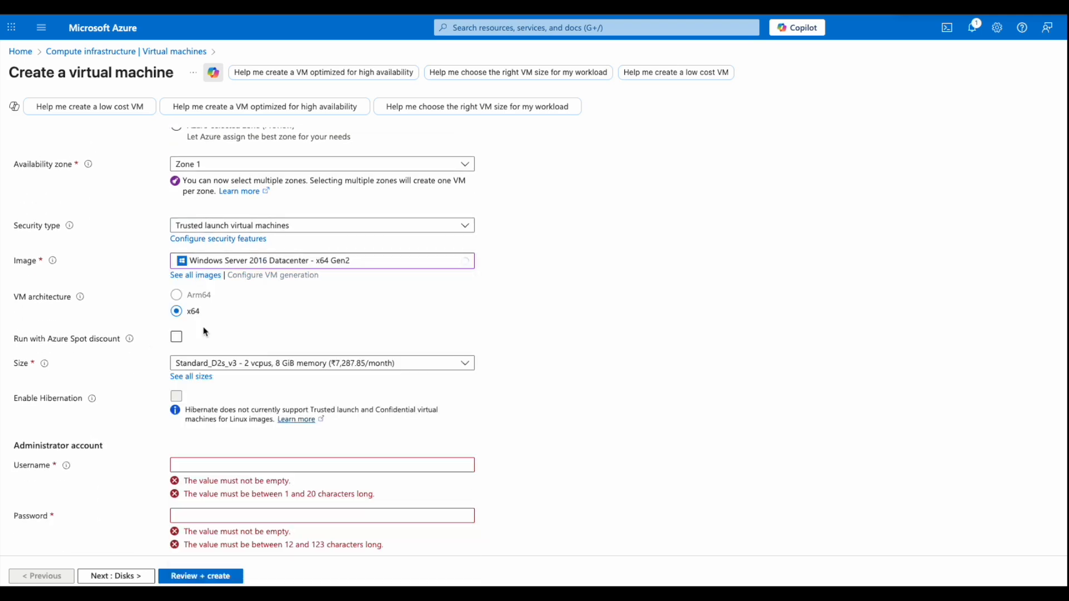
- Select Standard_D2ls_v5 from the full list of VM sizes
scroll(138, 334, "down", 1)
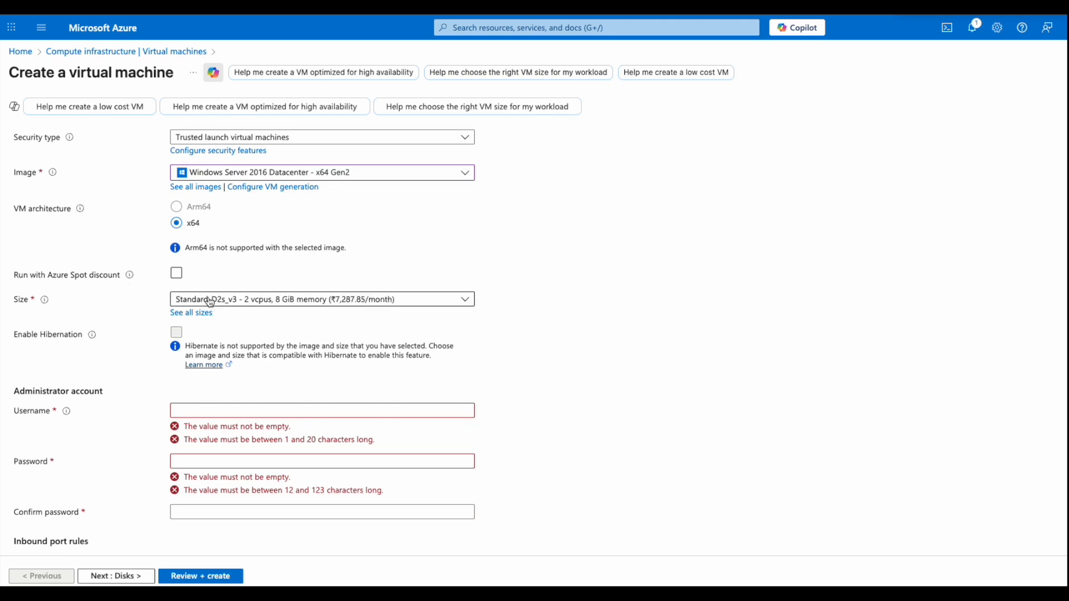
left_click(201, 313)
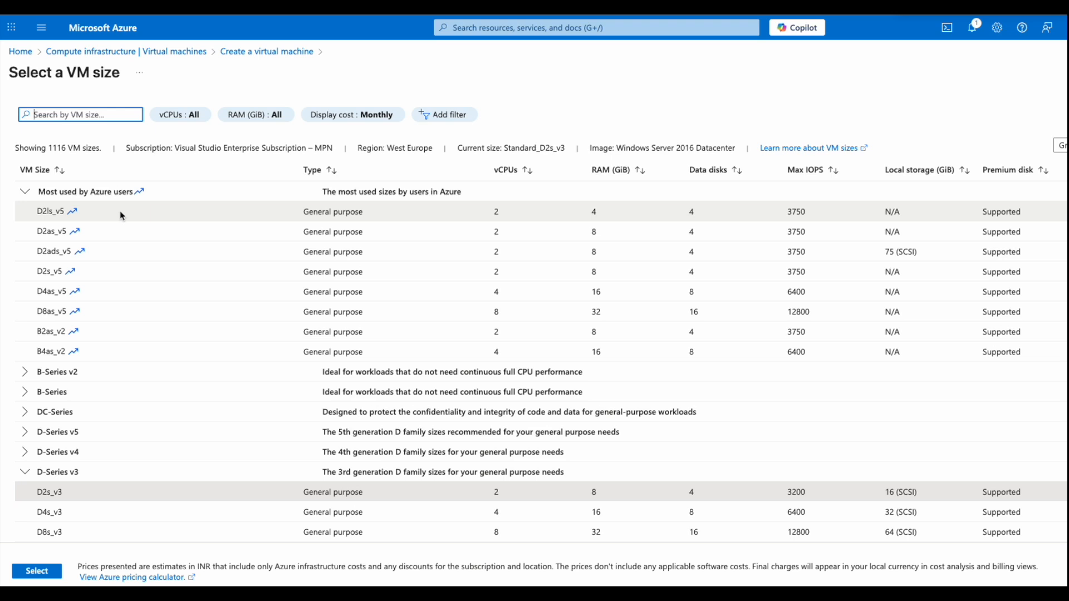
left_click(122, 215)
left_click(36, 572)
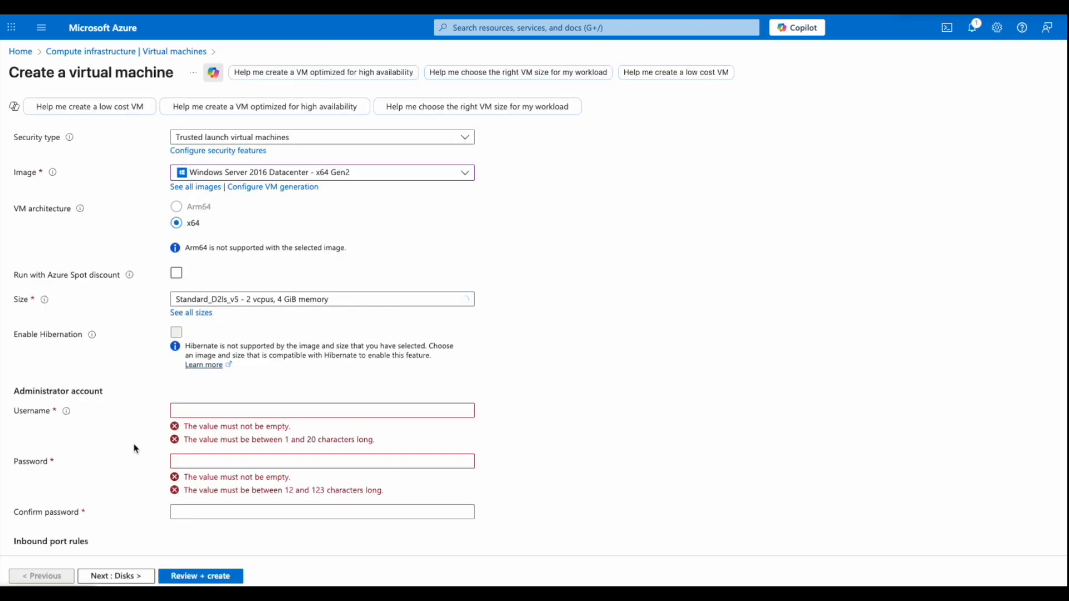
- Set the administrator username to vmadmin and enter and confirm the password
left_click(186, 402)
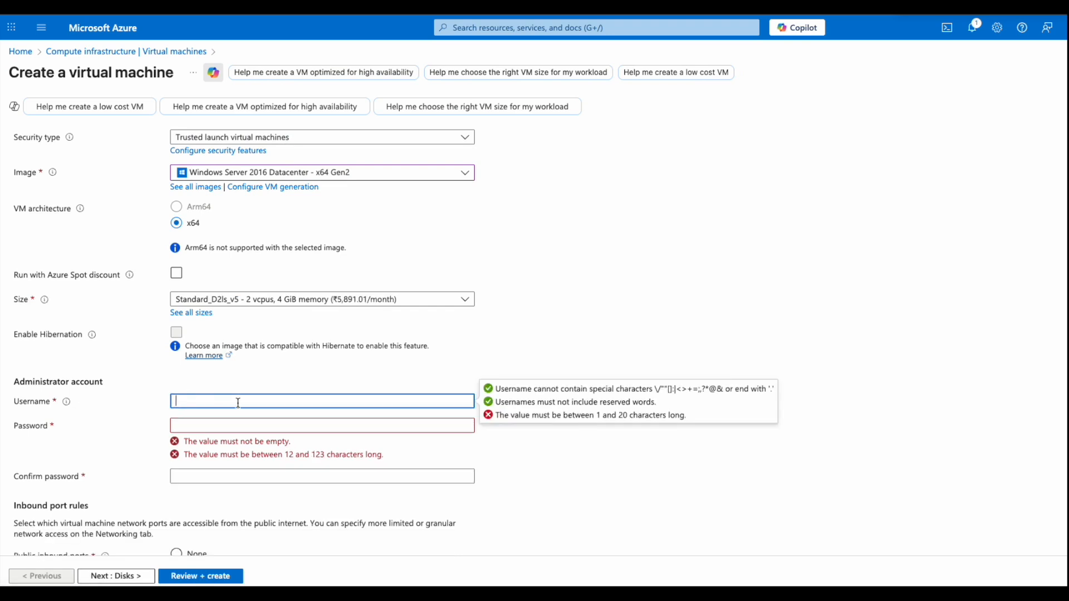
type("vmadmin")
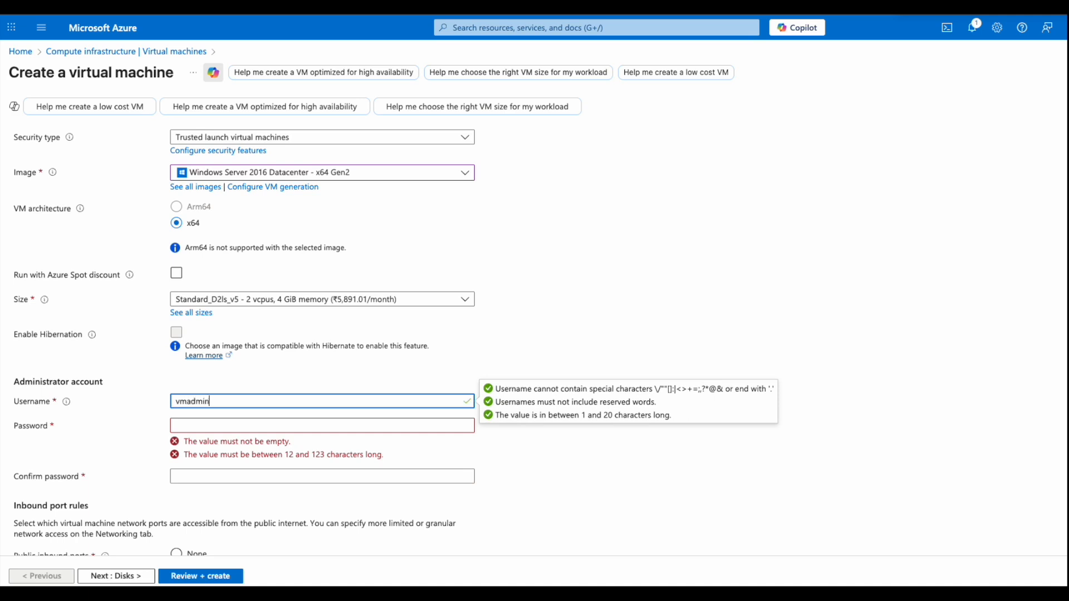
key("Tab")
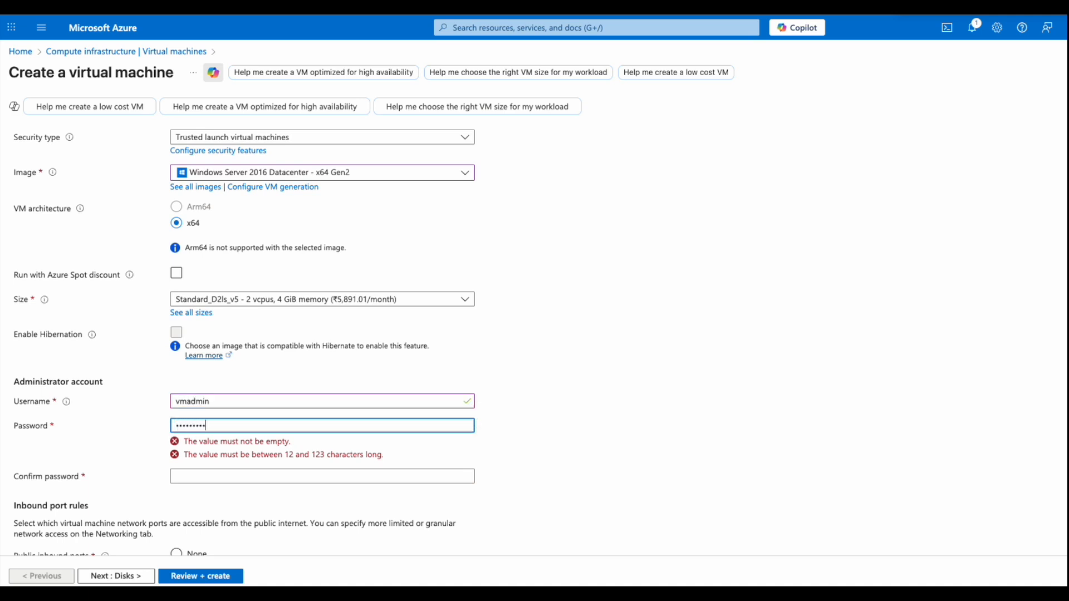
type("•")
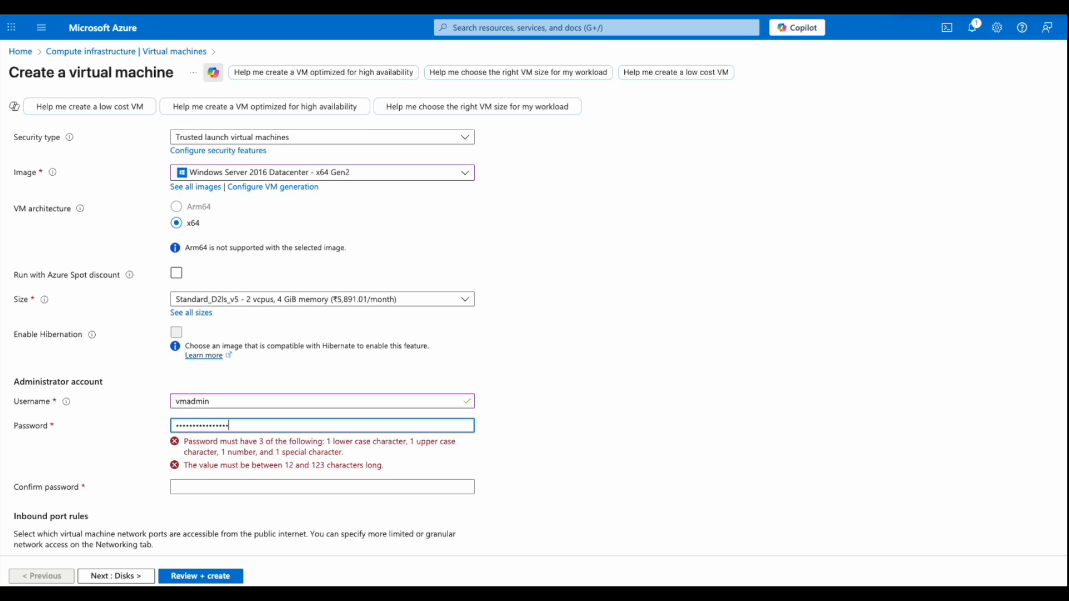
left_click(222, 451)
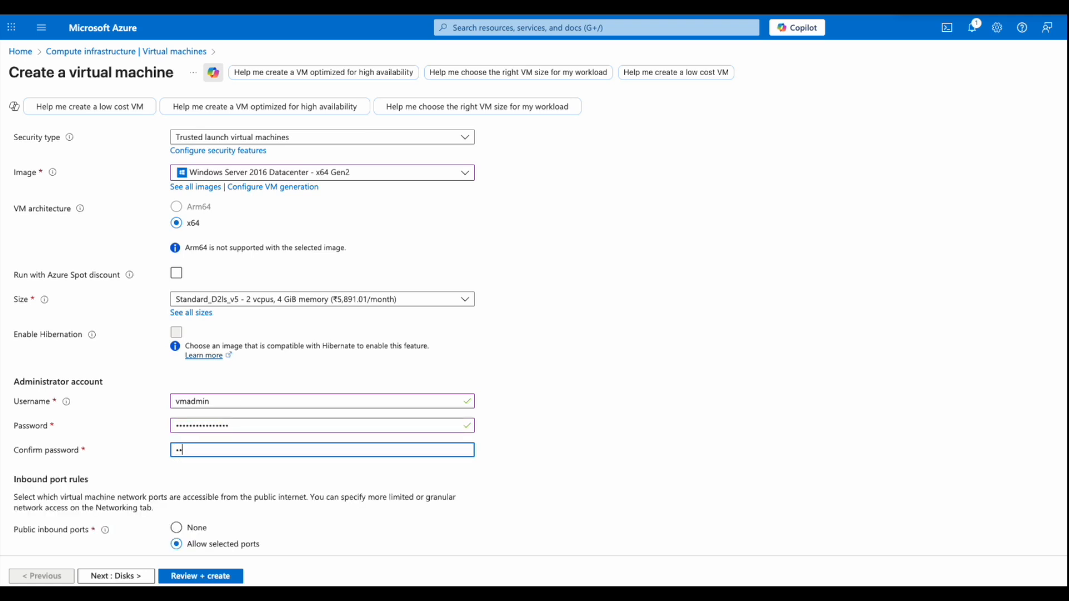
type("••••••••••")
scroll(155, 494, "down", 3)
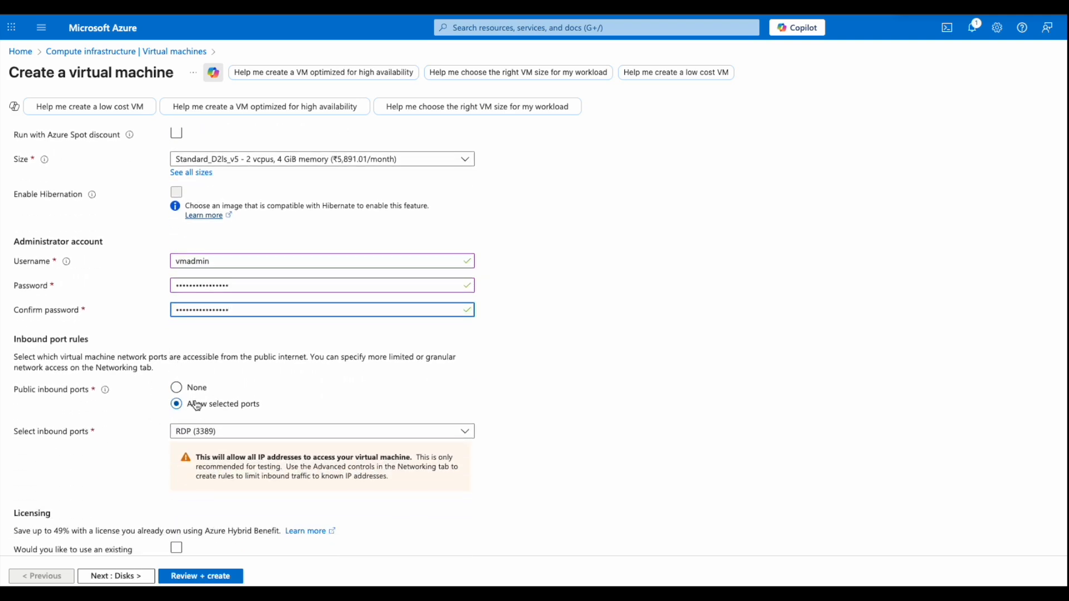
scroll(151, 411, "down", 1)
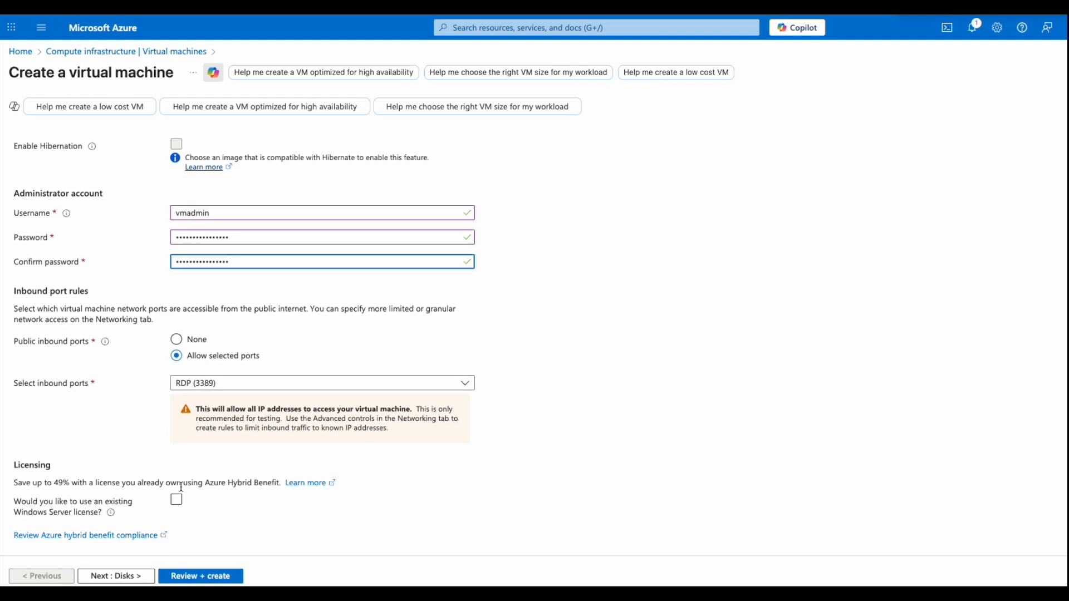
left_click(134, 578)
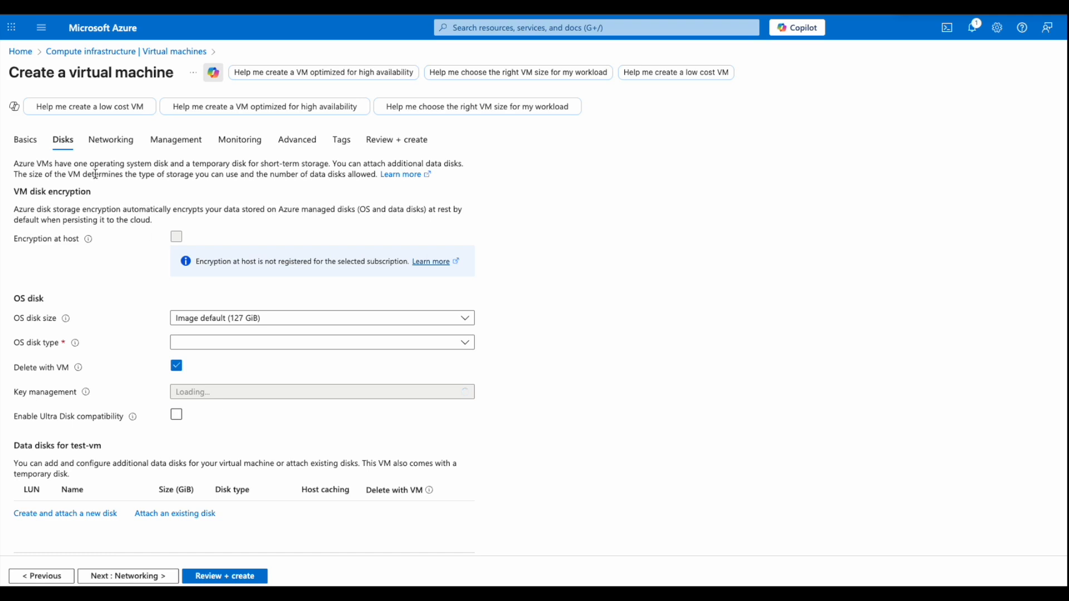
- Set the OS disk type to Standard HDD (locally-redundant storage) and expand the advanced disk options
left_click(213, 346)
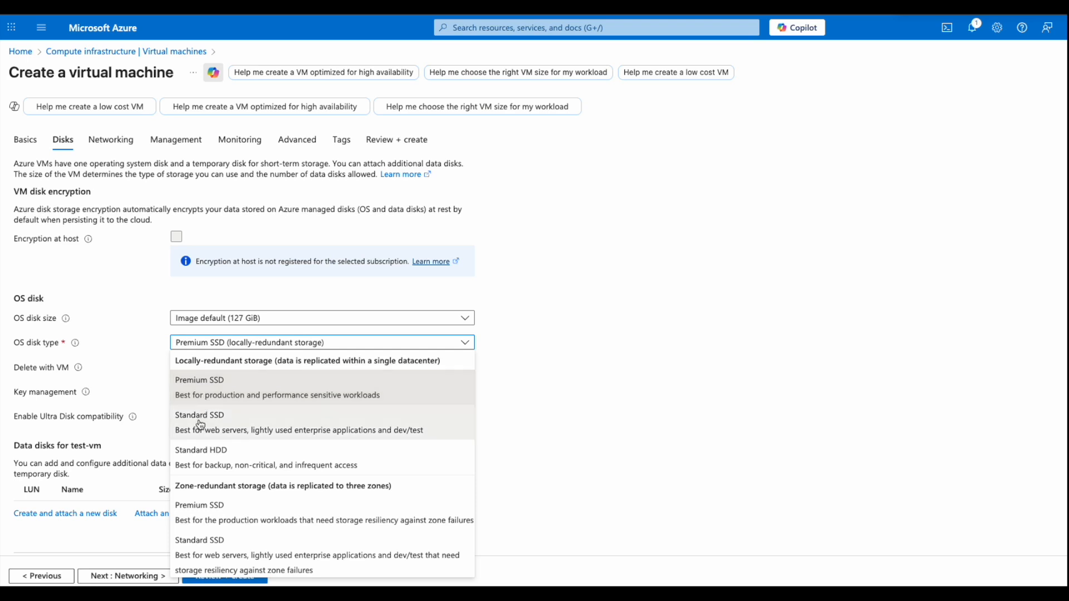
left_click(197, 467)
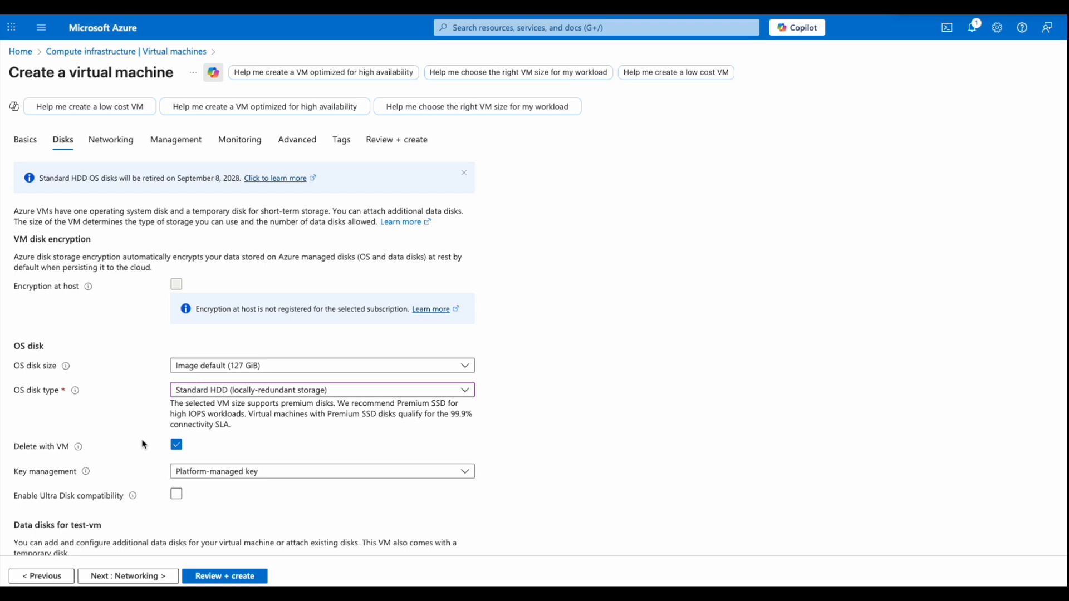
scroll(143, 444, "down", 1)
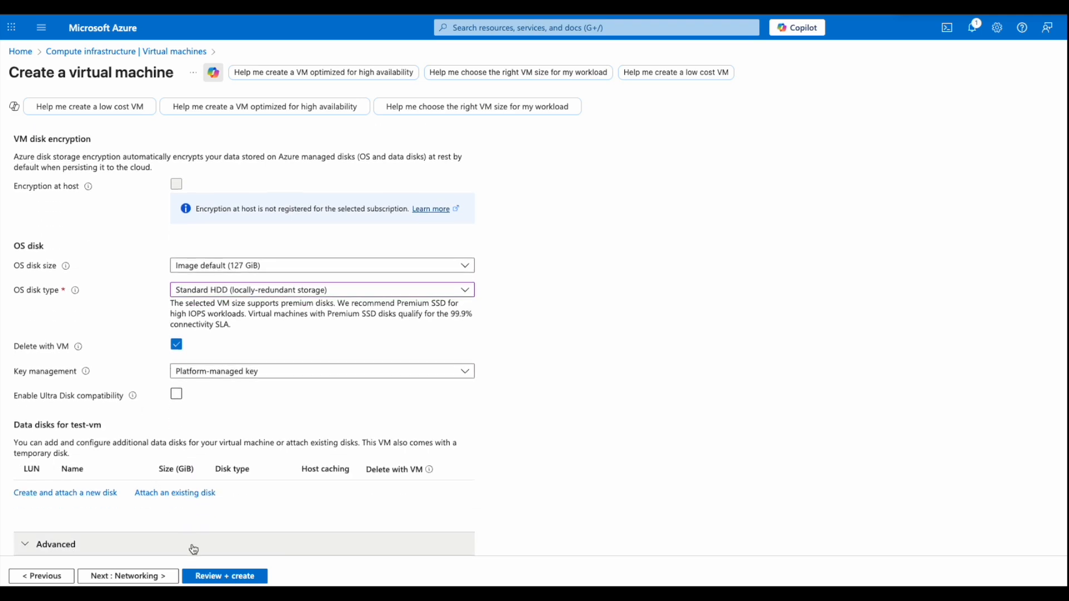
left_click(136, 544)
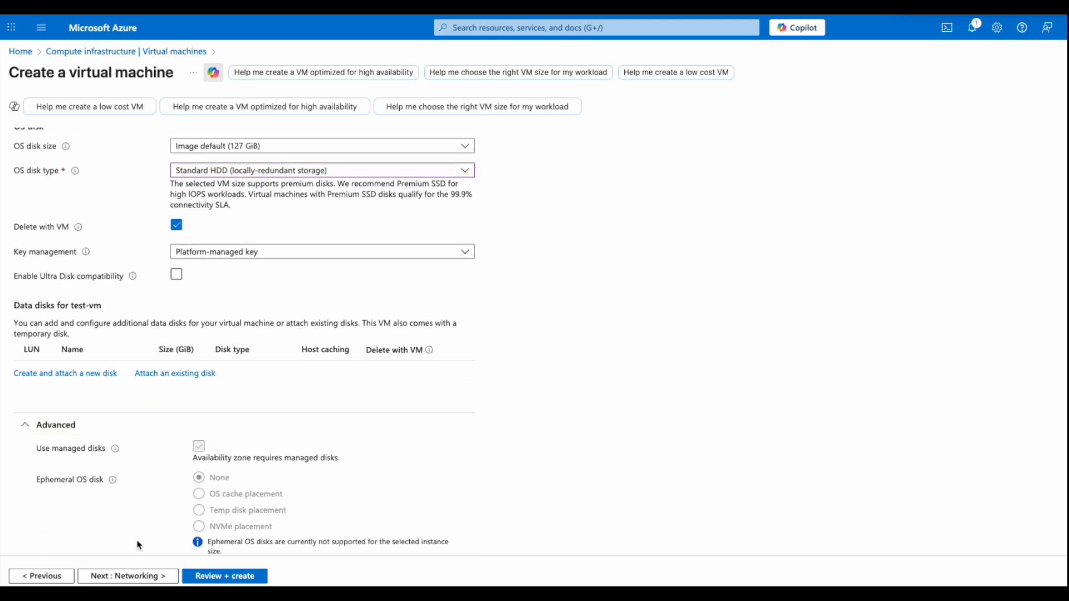
left_click(140, 582)
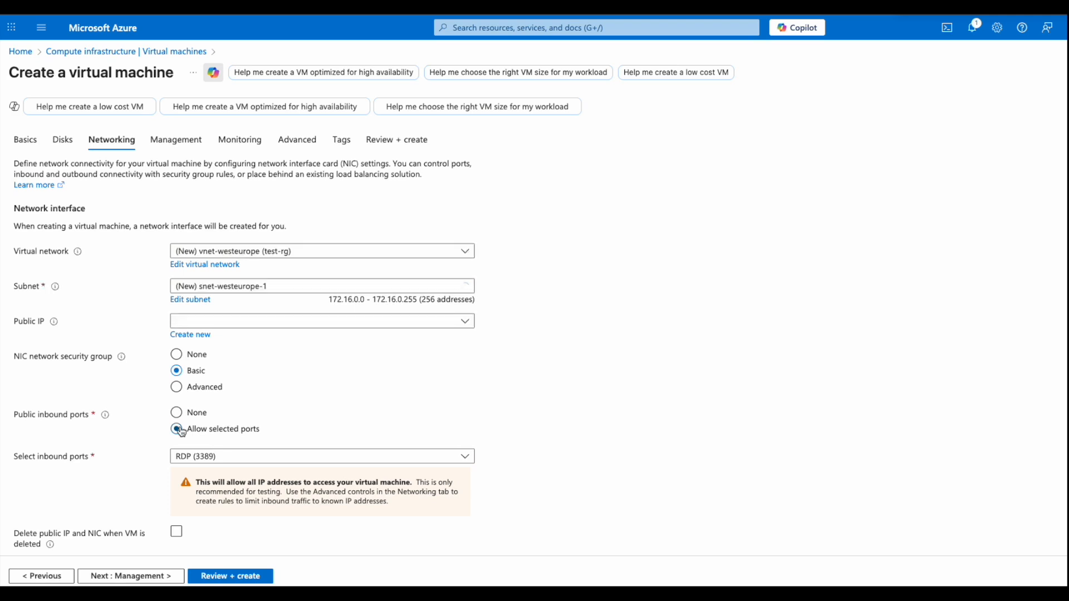
- Create a new public IP address named 'publicip-vk'
left_click(201, 326)
left_click(186, 329)
left_click(184, 329)
left_click(177, 338)
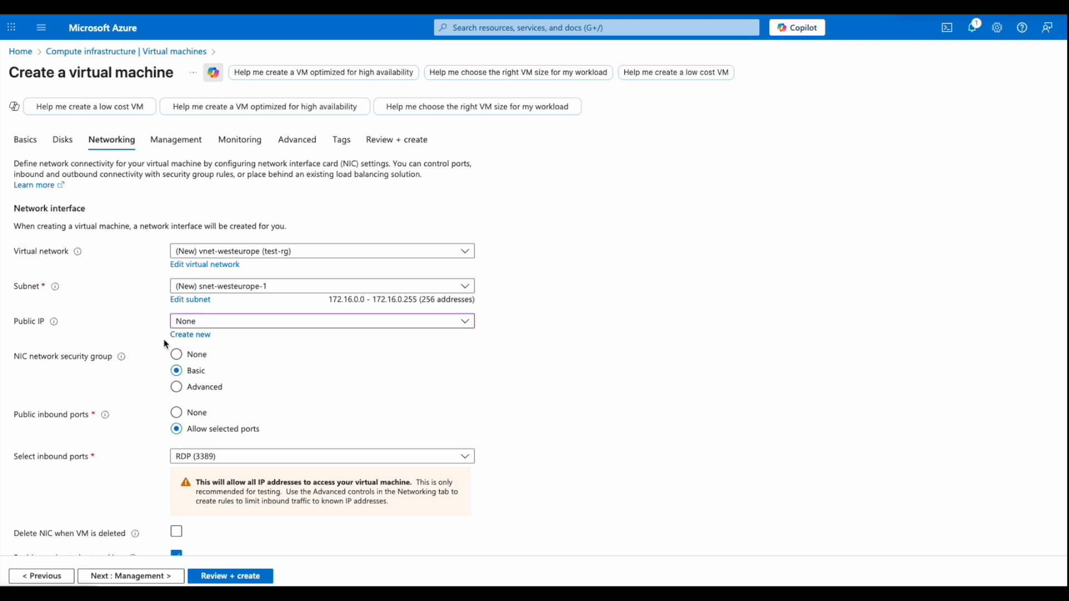
left_click(179, 335)
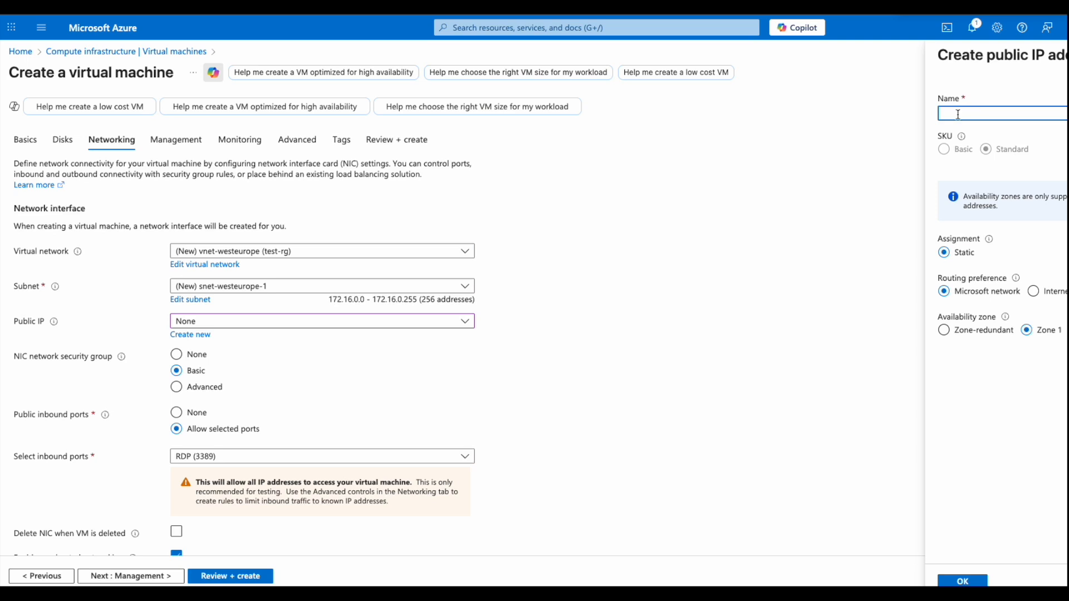
type("publicip-vk")
left_click(957, 581)
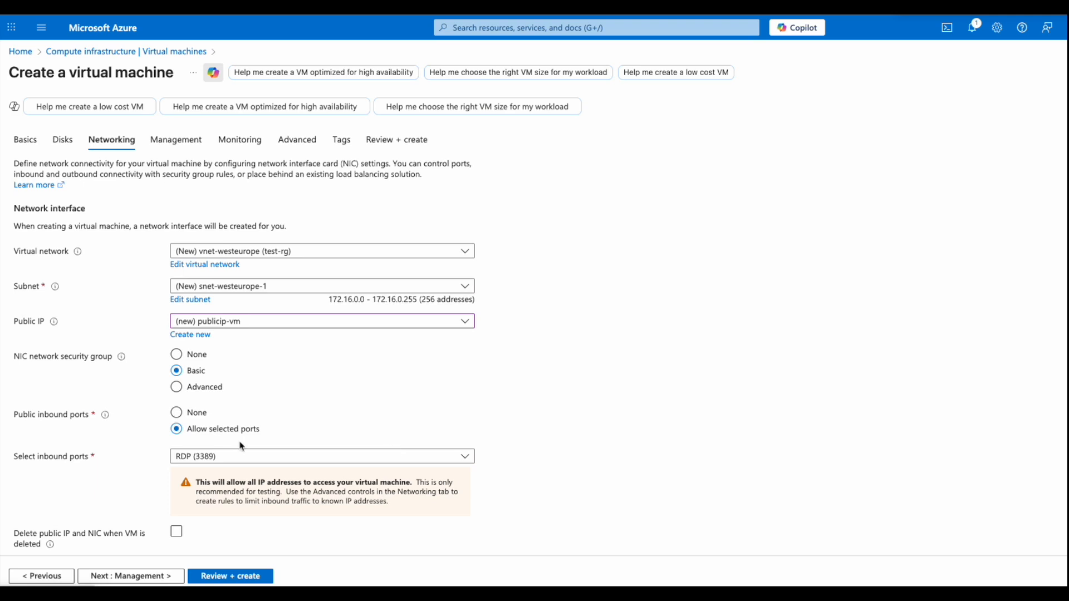
- Enable deleting the public IP and NIC when the VM is deleted
scroll(113, 441, "down", 2)
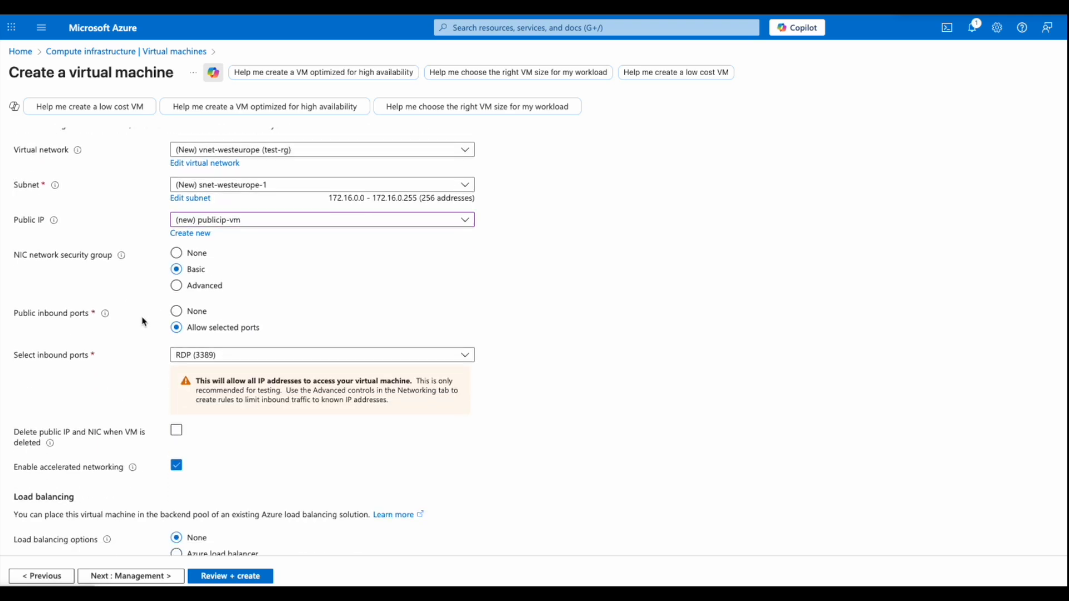
left_click(177, 432)
scroll(213, 438, "down", 1)
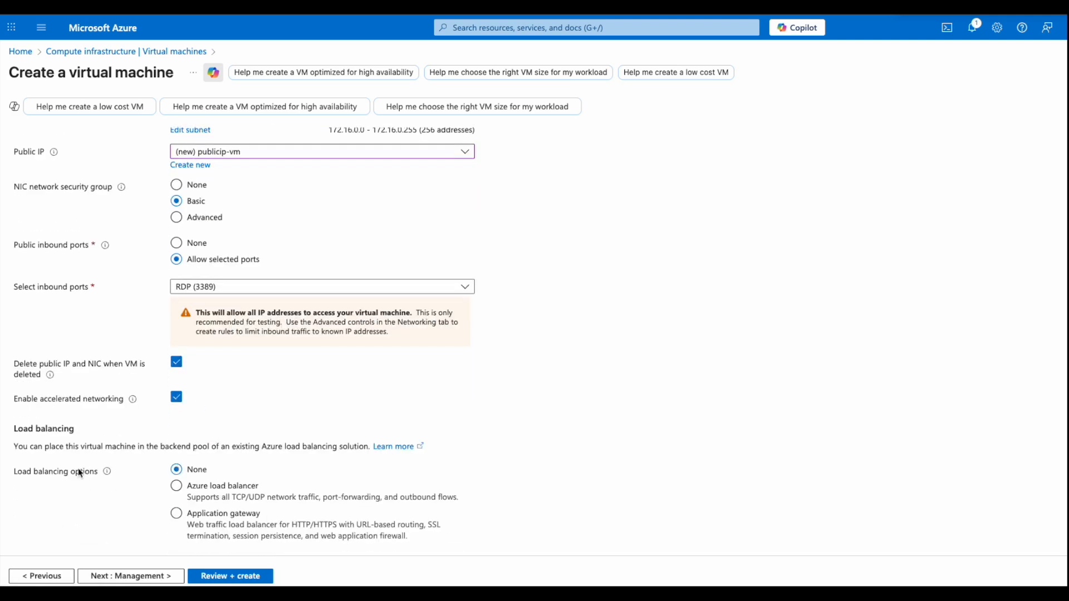
left_click(145, 577)
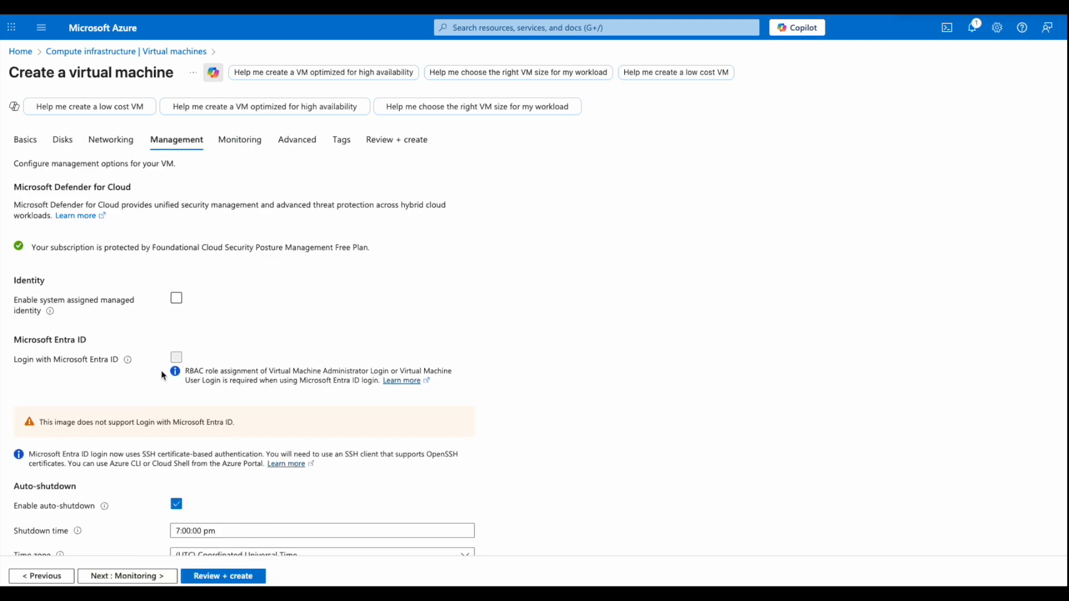
- Review the management options, turning Enable backup on and back off
scroll(161, 373, "down", 2)
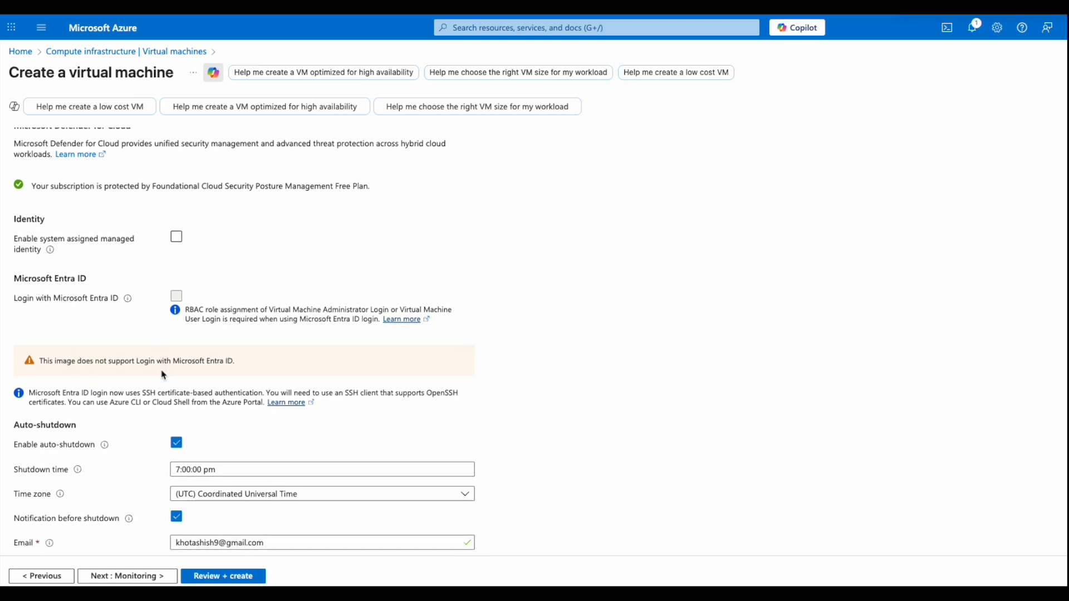
scroll(161, 371, "down", 2)
scroll(161, 374, "down", 4)
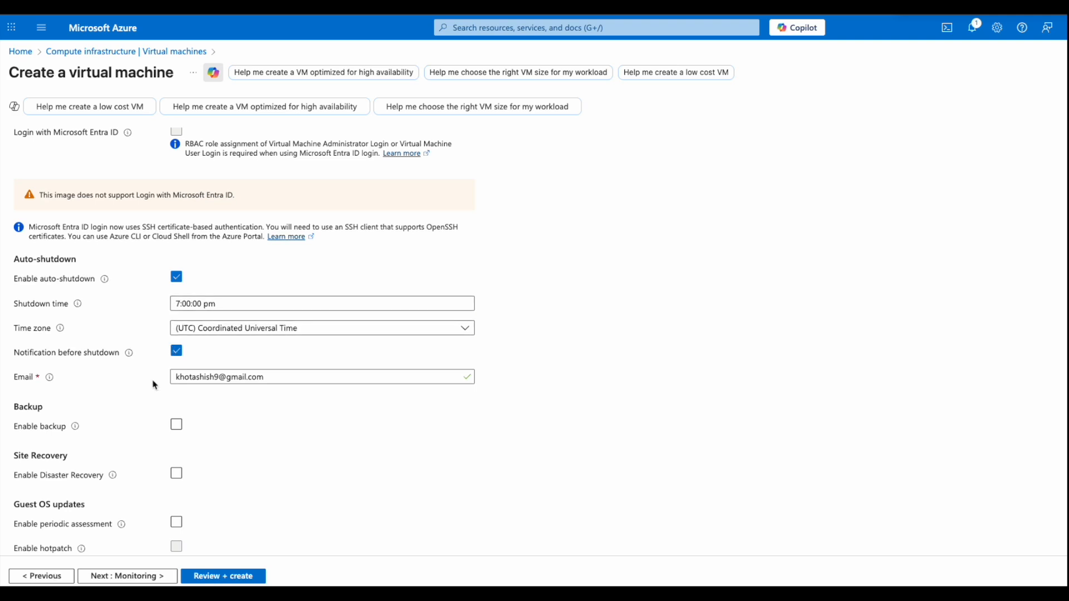
scroll(148, 473, "down", 2)
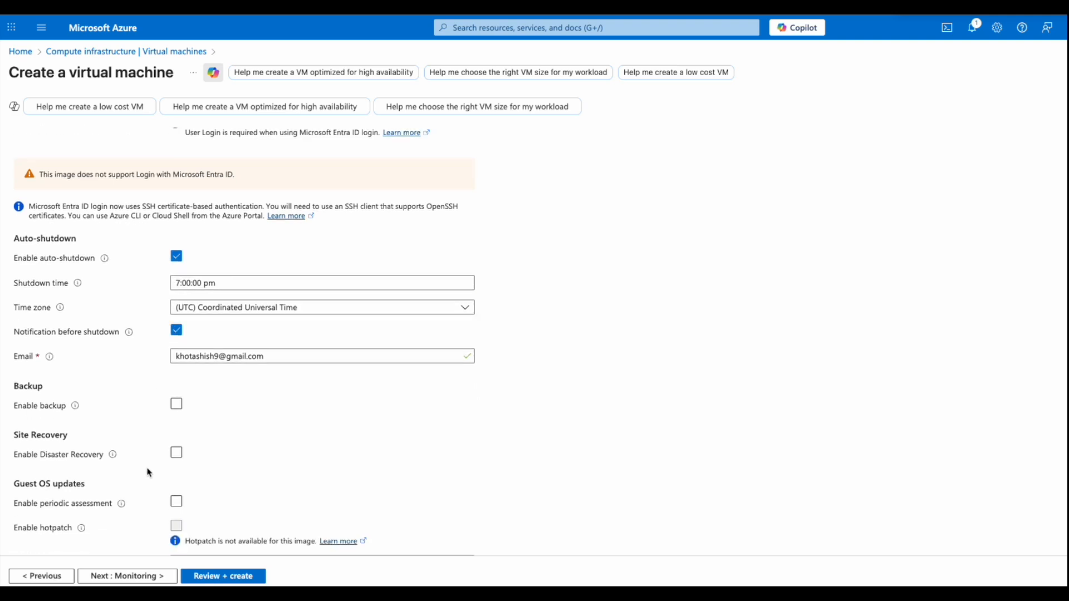
scroll(148, 470, "down", 2)
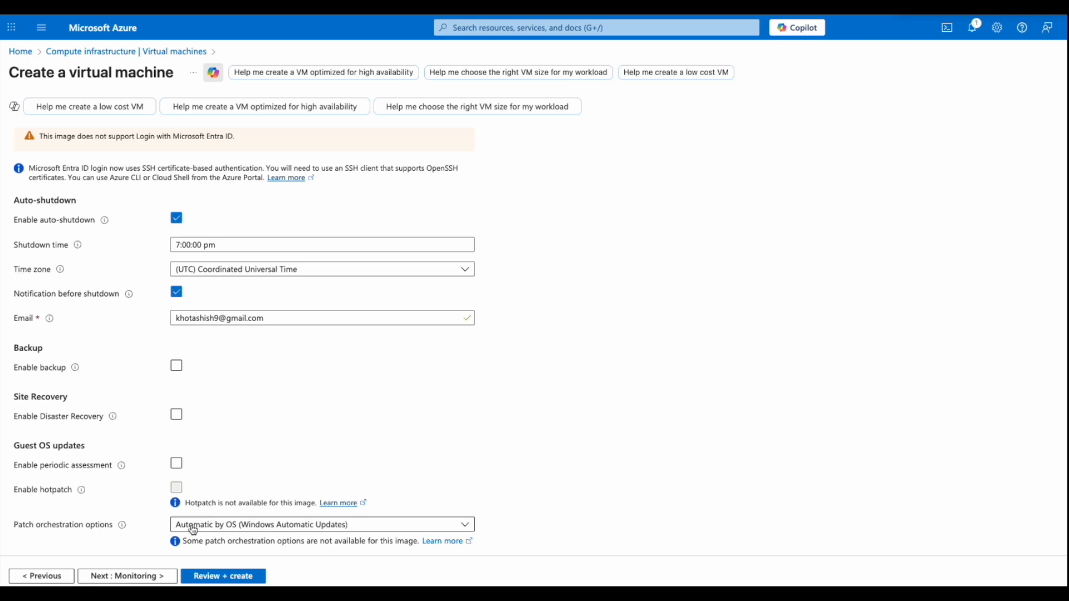
left_click(176, 366)
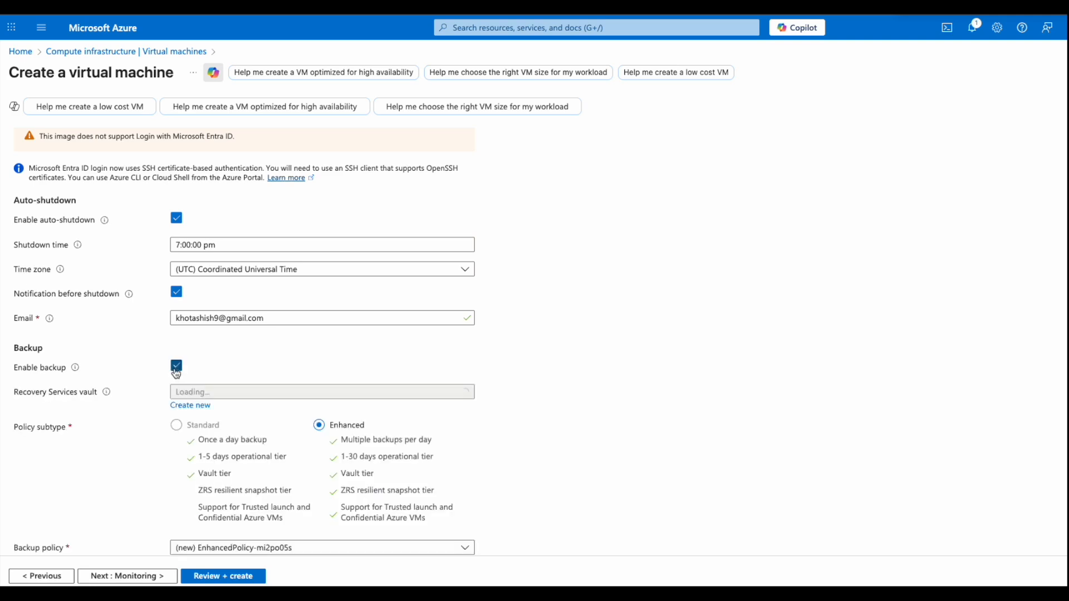
scroll(134, 436, "down", 1)
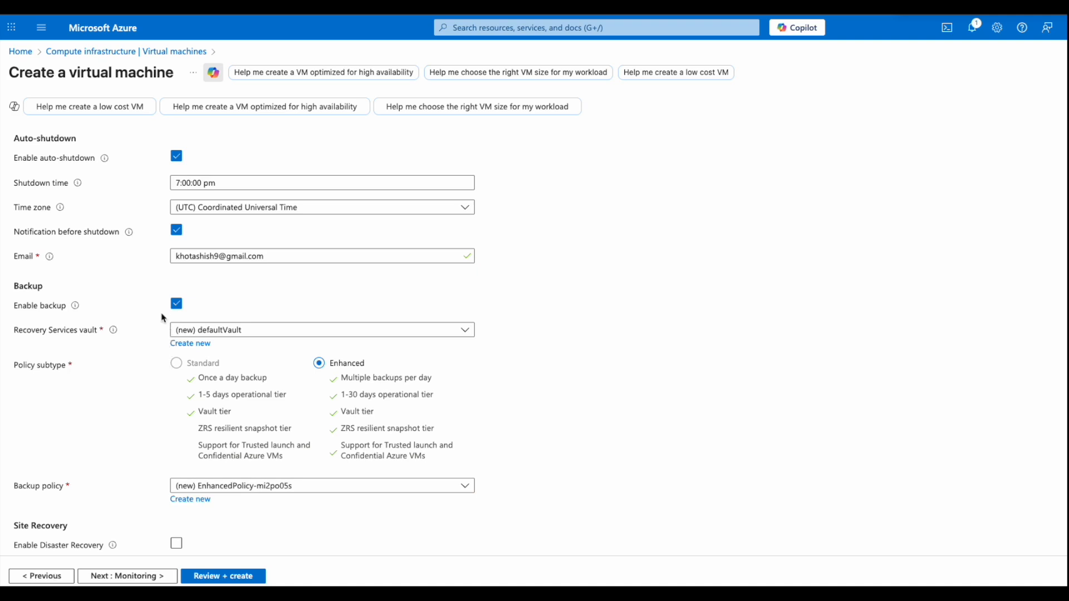
left_click(176, 307)
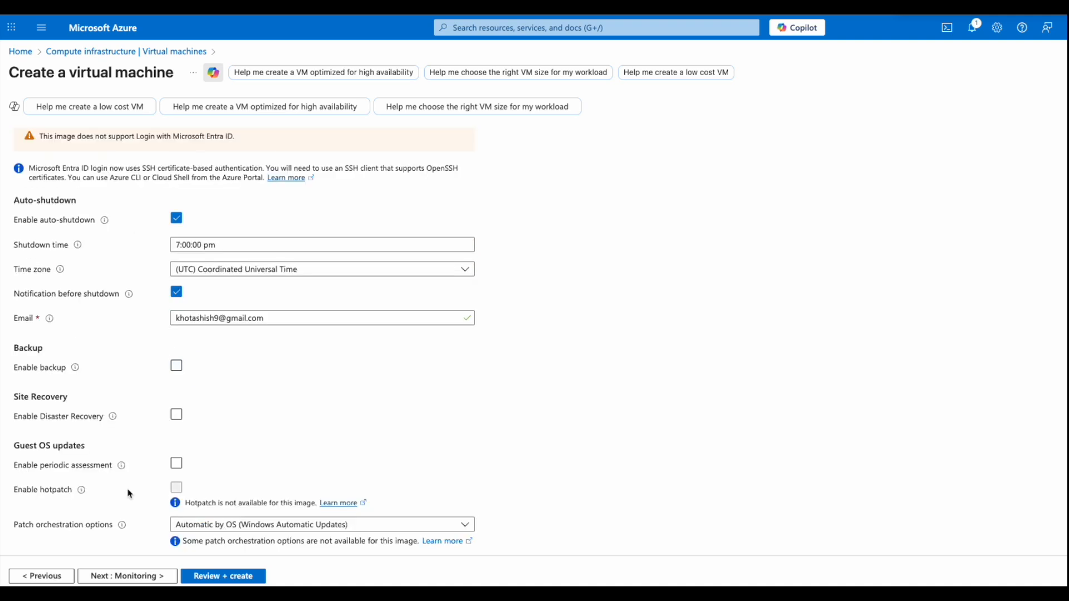
left_click(126, 577)
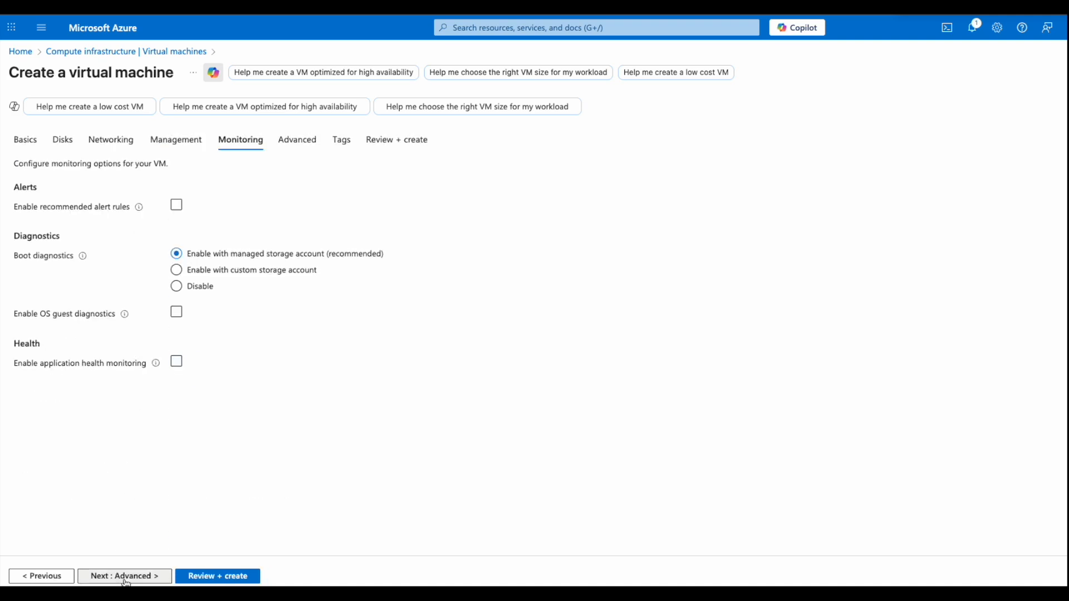
- Enable recommended alert rules with saved thresholds and application health monitoring, leaving OS guest diagnostics off
left_click(176, 206)
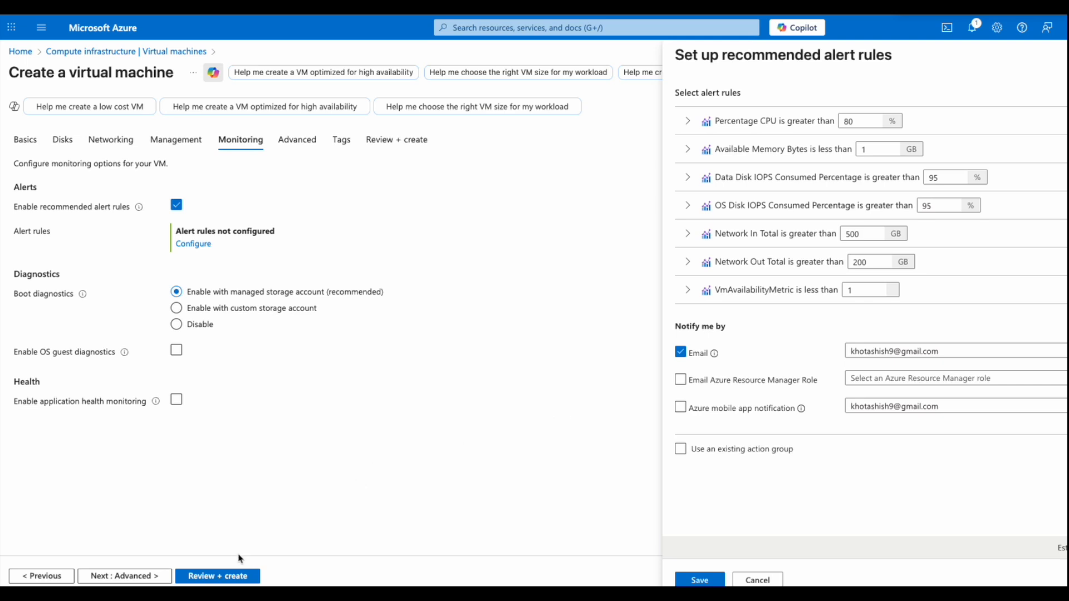
left_click(692, 582)
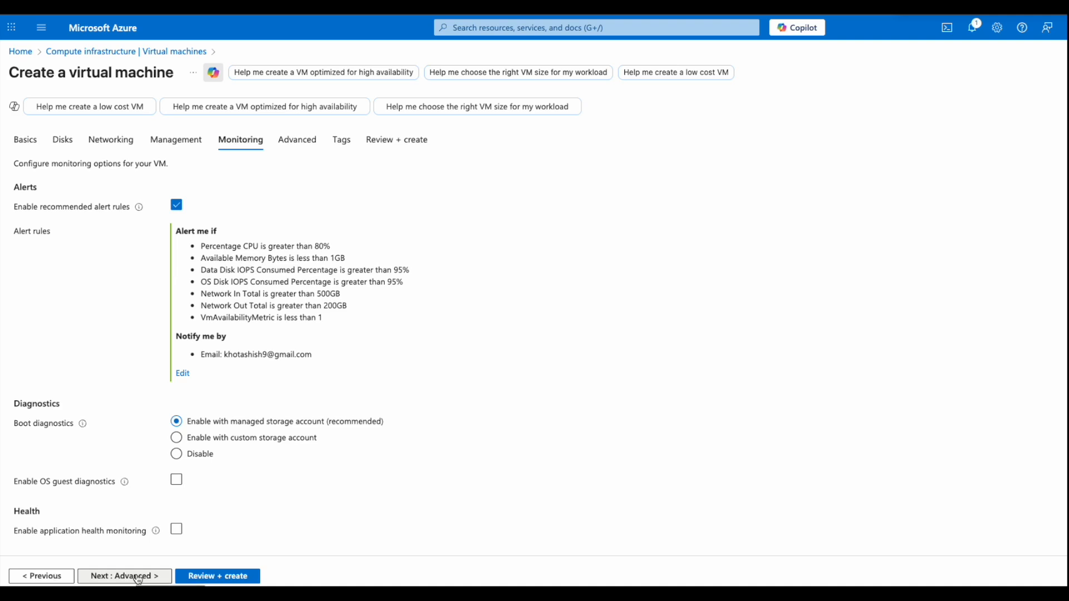
left_click(176, 481)
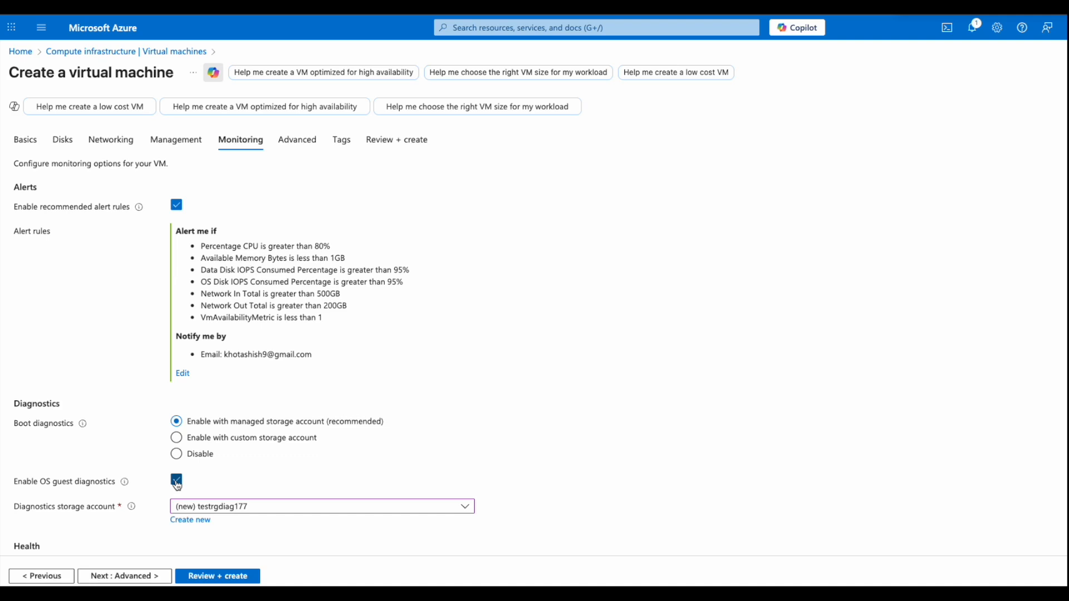
left_click(176, 481)
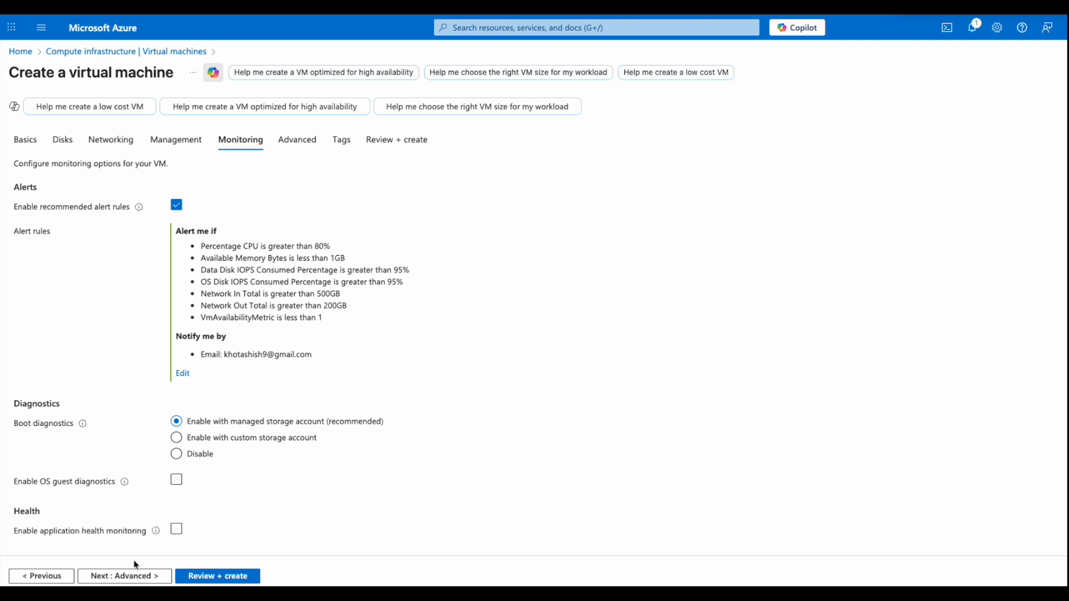
left_click(176, 529)
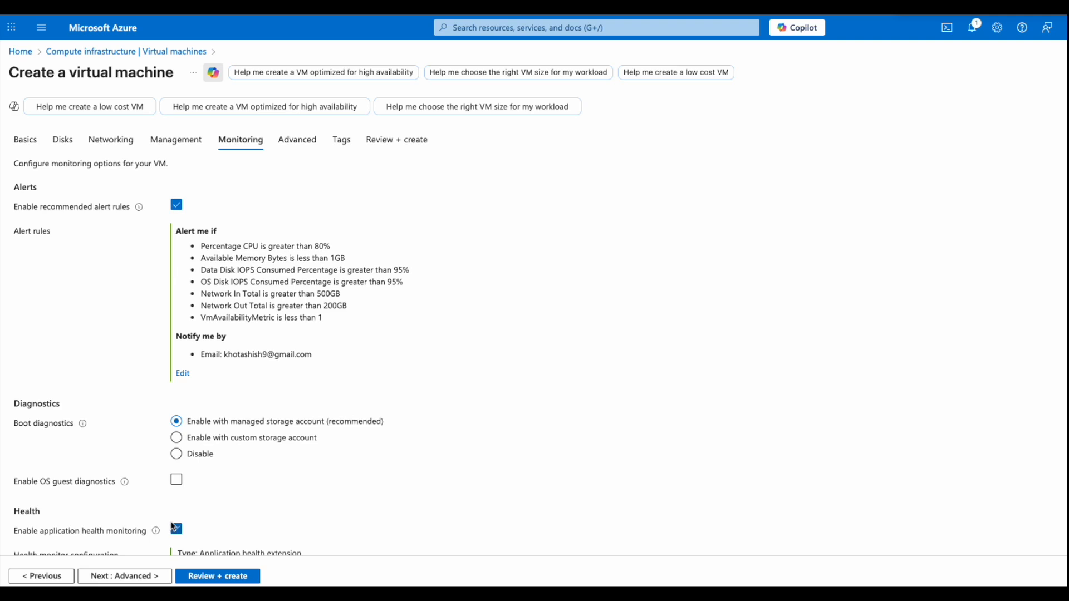
scroll(174, 528, "down", 3)
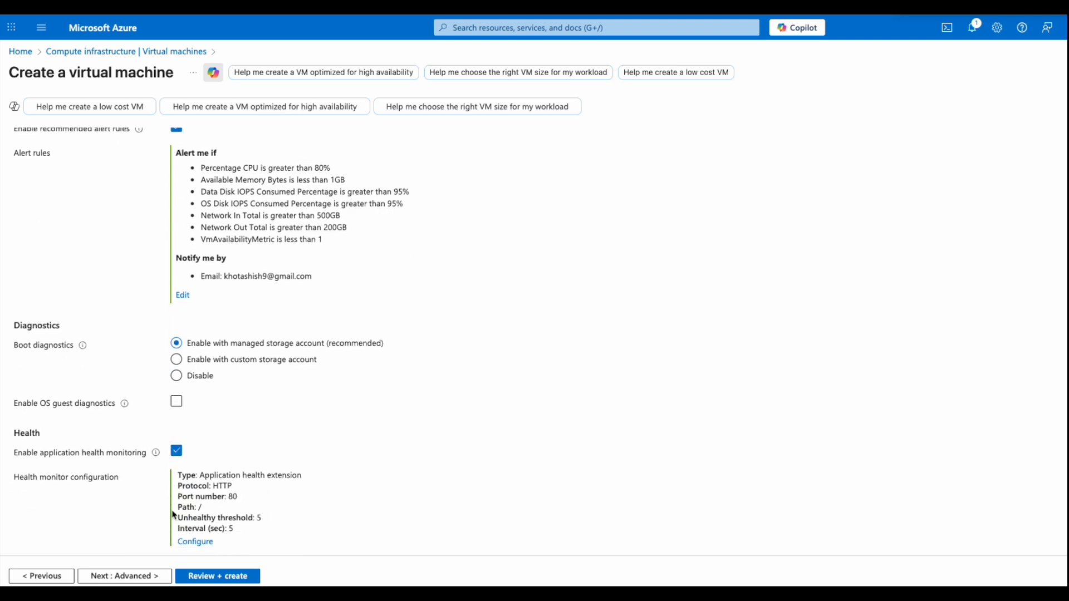
- Disable application health monitoring, then scroll through the Advanced tab's options
left_click(176, 451)
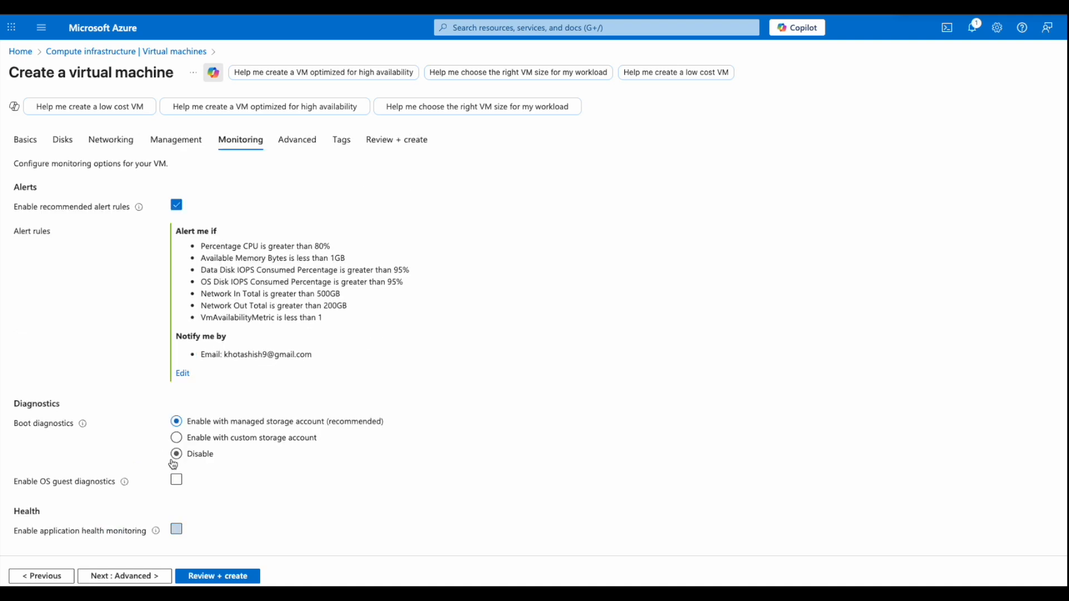
left_click(139, 577)
scroll(162, 334, "down", 1)
scroll(162, 335, "up", 1)
scroll(162, 335, "down", 5)
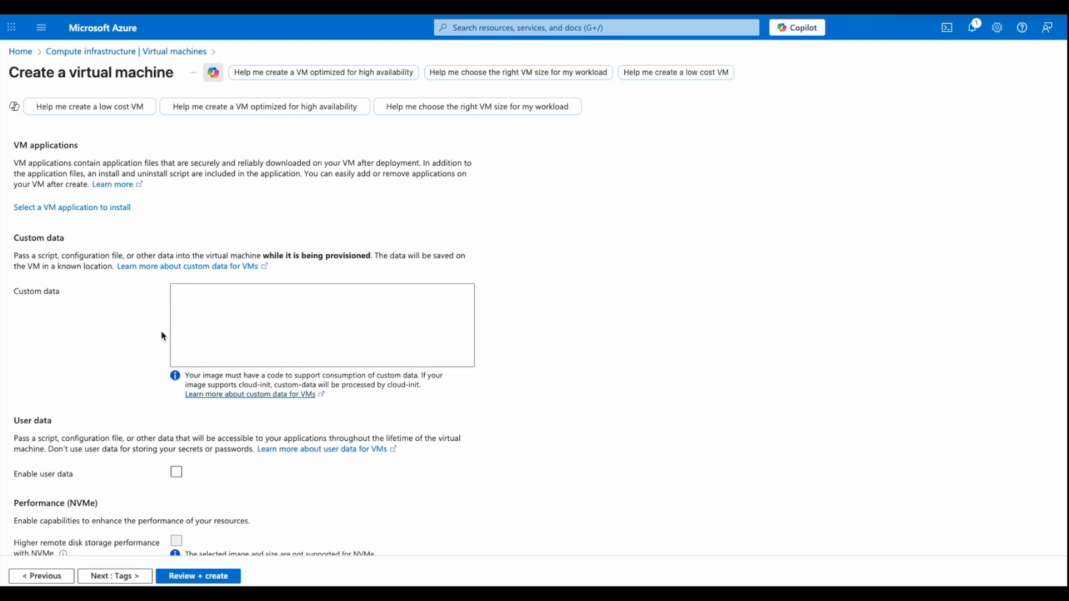
scroll(162, 334, "down", 4)
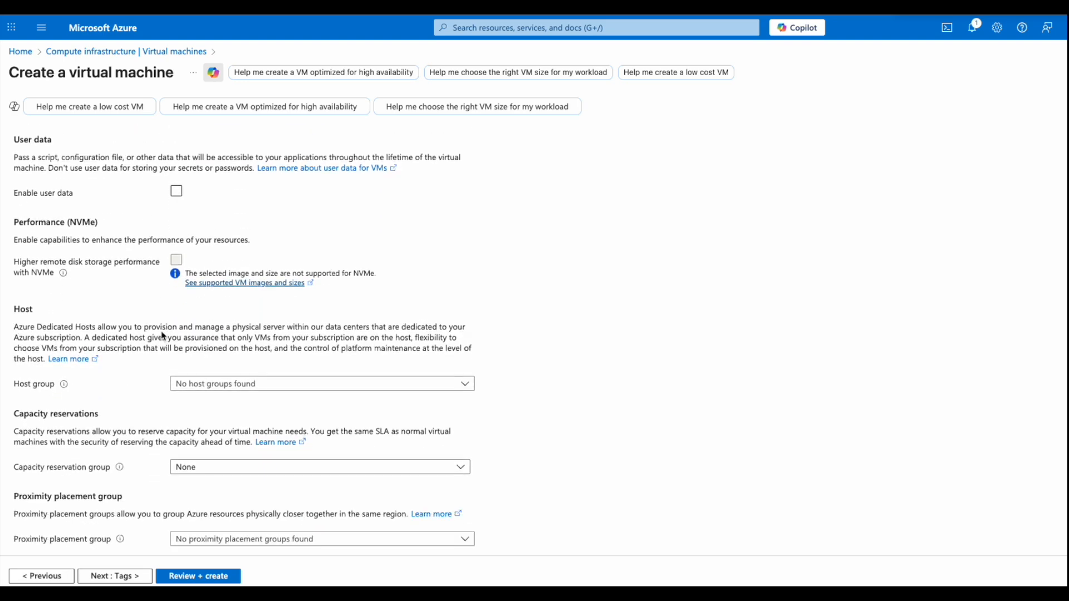
scroll(162, 334, "up", 9)
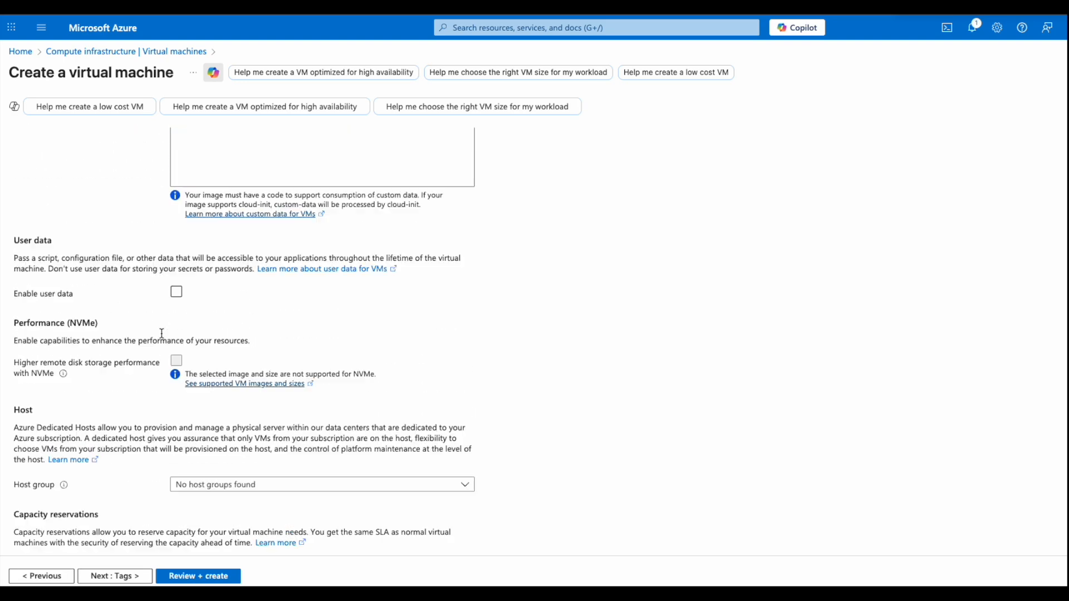
- Add the tag environment = test to the VM's resources
left_click(115, 581)
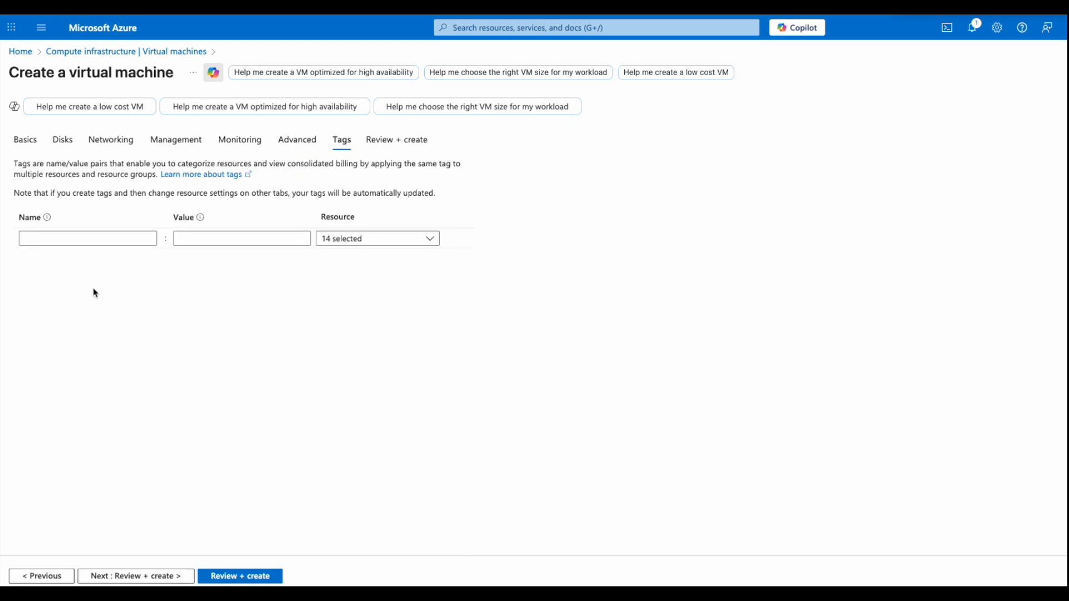
left_click(72, 238)
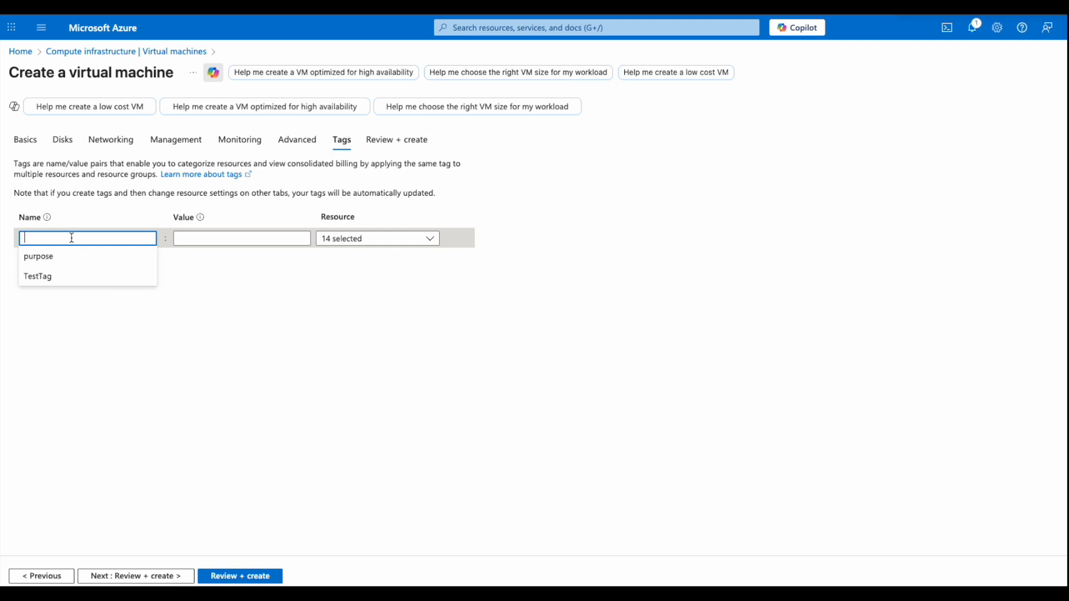
type("environment")
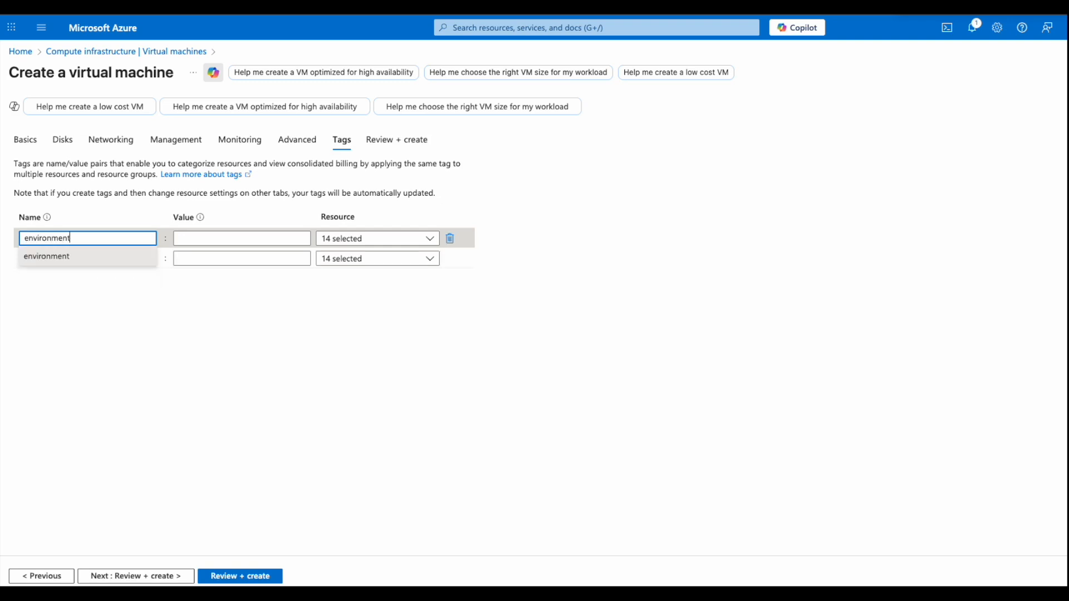
left_click(65, 259)
left_click(196, 239)
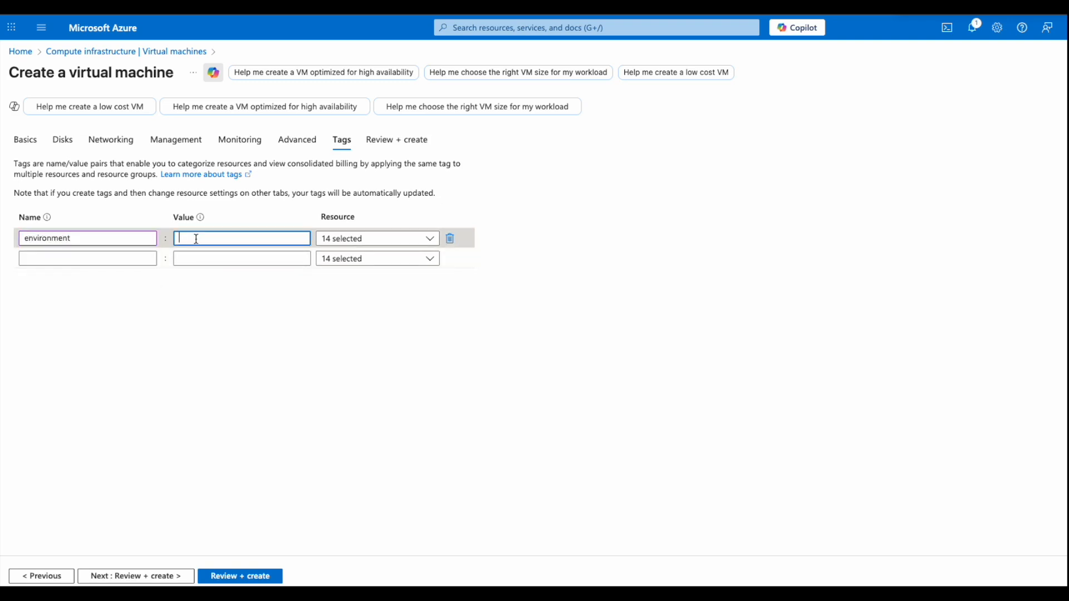
type("test")
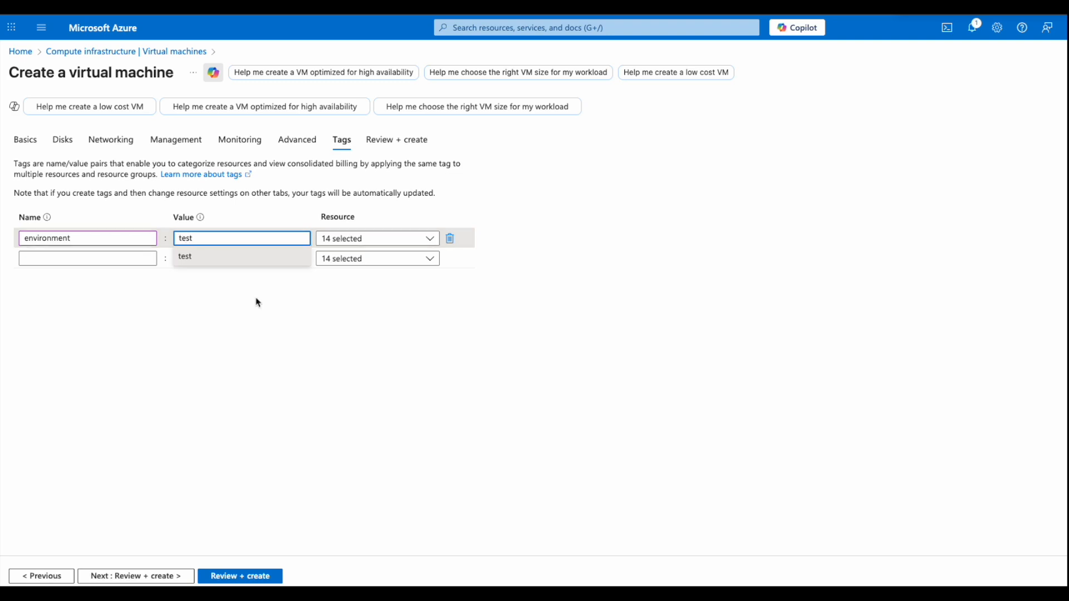
left_click(222, 255)
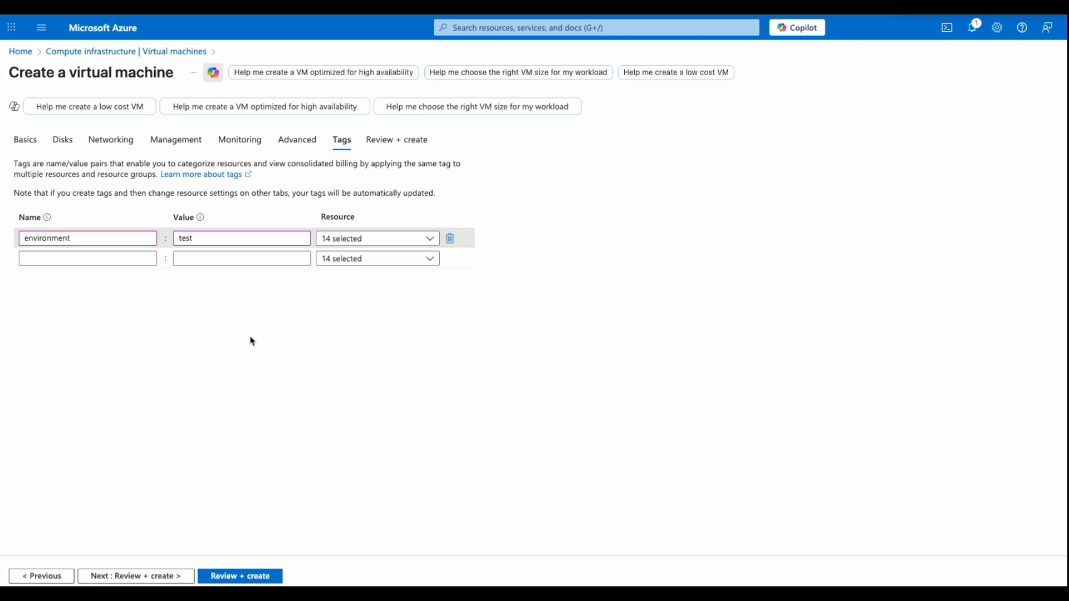
left_click(108, 577)
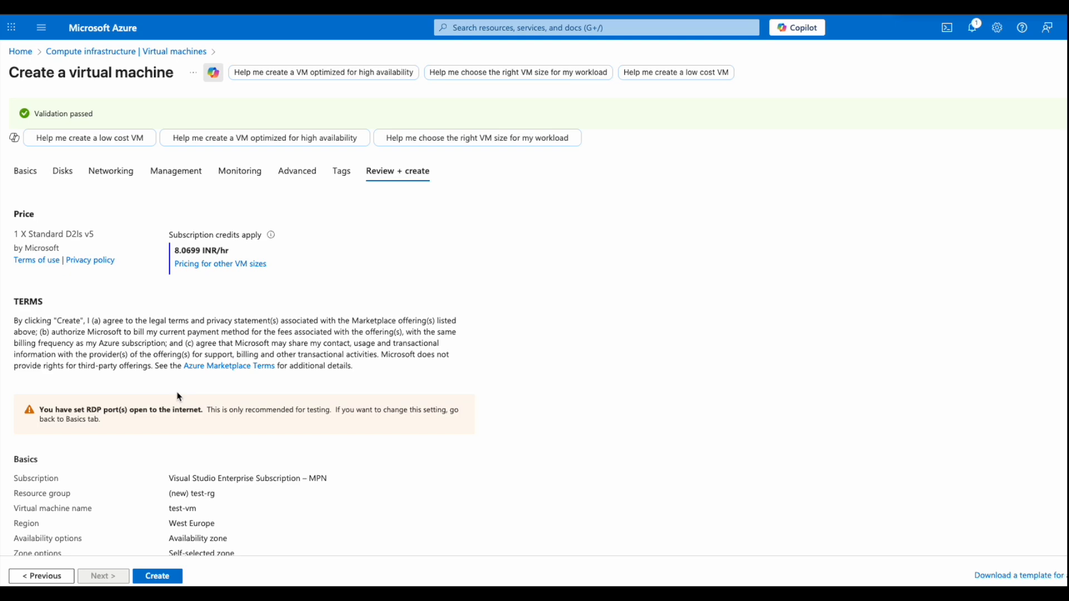
- Review the validated test-vm summary and submit the Windows Server VM for creation
scroll(158, 525, "down", 10)
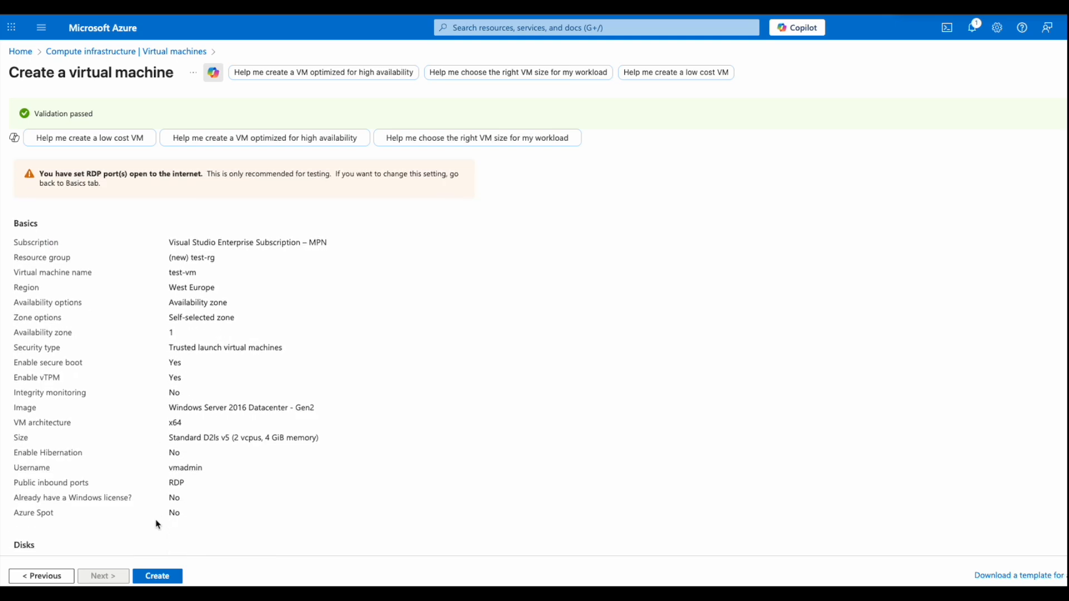
scroll(158, 525, "down", 9)
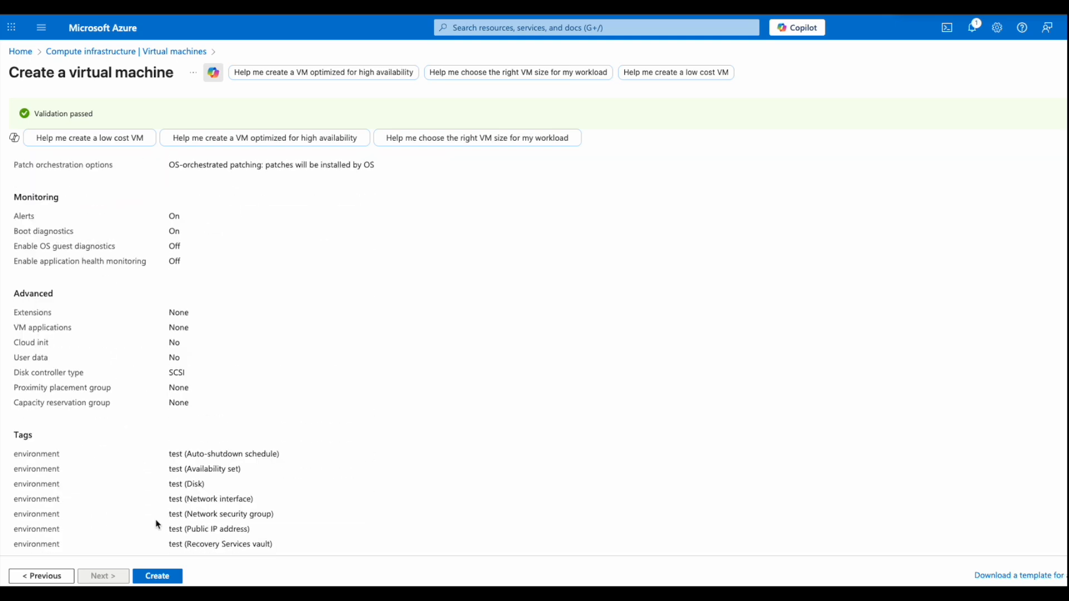
left_click(156, 577)
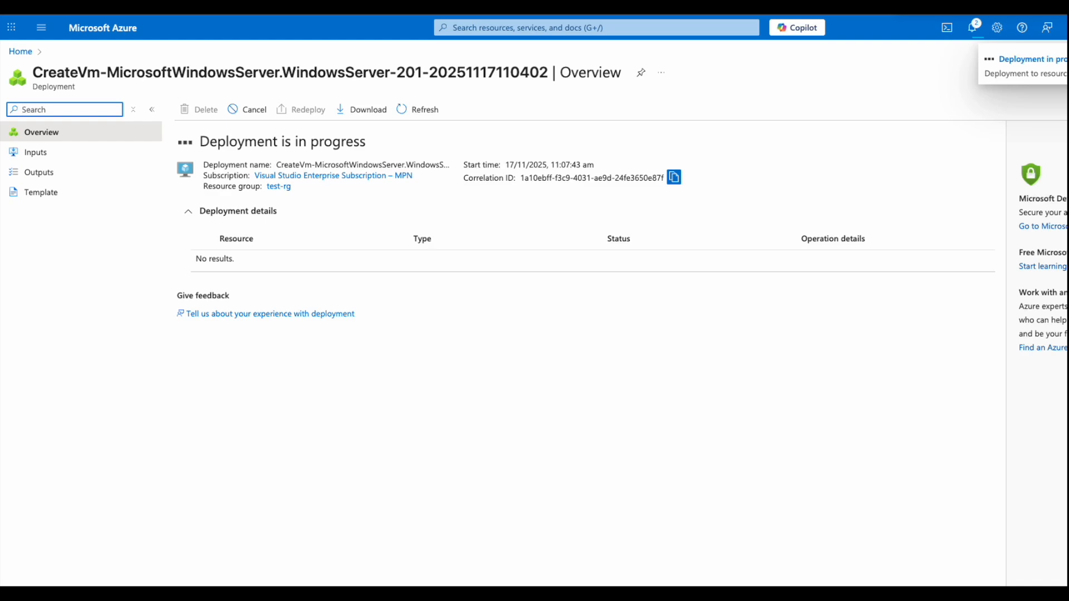
- Open the newly deployed test-vm from the completed deployment
left_click(256, 316)
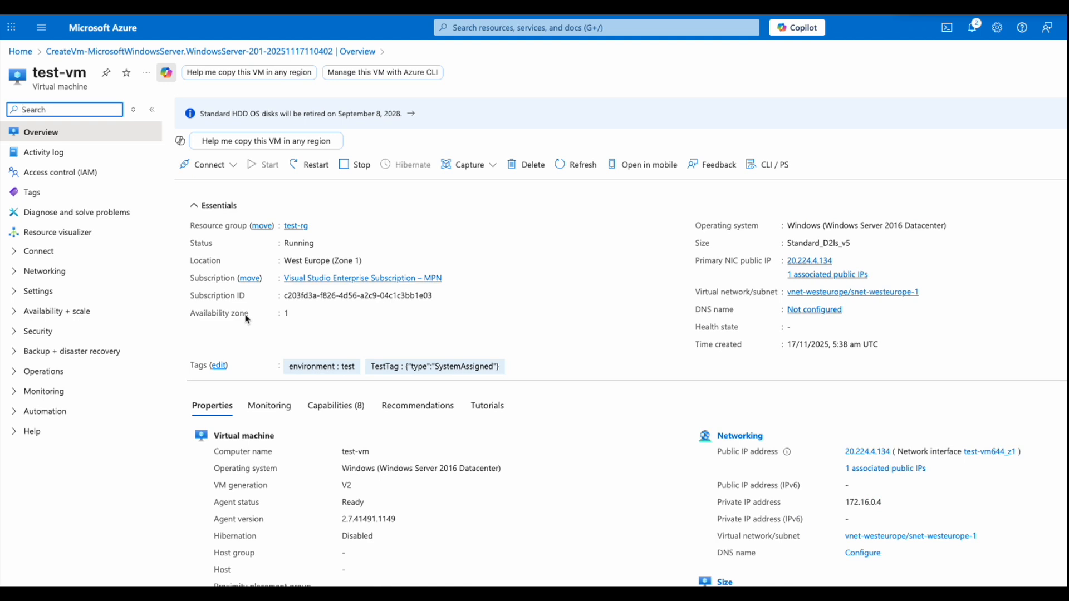
- Review test-vm's properties on the Overview Properties tab
scroll(246, 319, "down", 2)
scroll(246, 318, "down", 3)
scroll(245, 315, "down", 3)
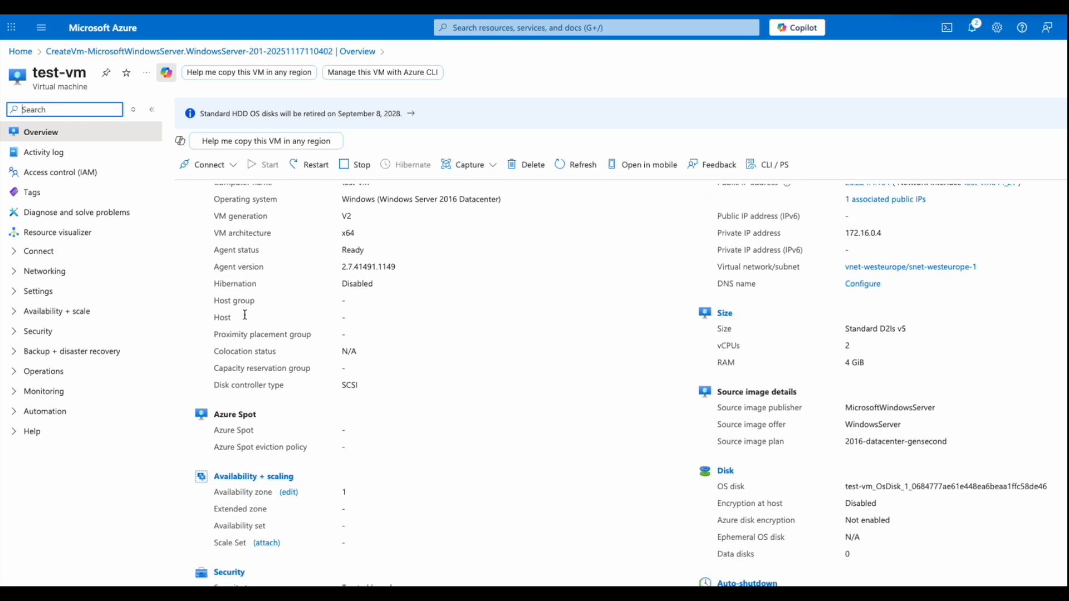
scroll(245, 315, "down", 4)
scroll(245, 318, "down", 3)
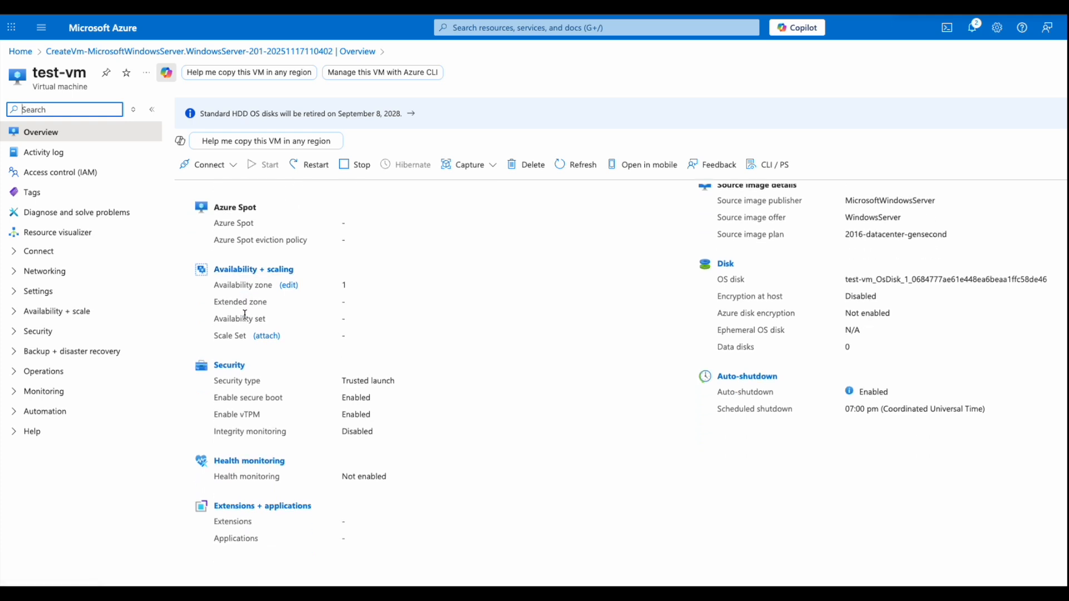
scroll(245, 314, "up", 8)
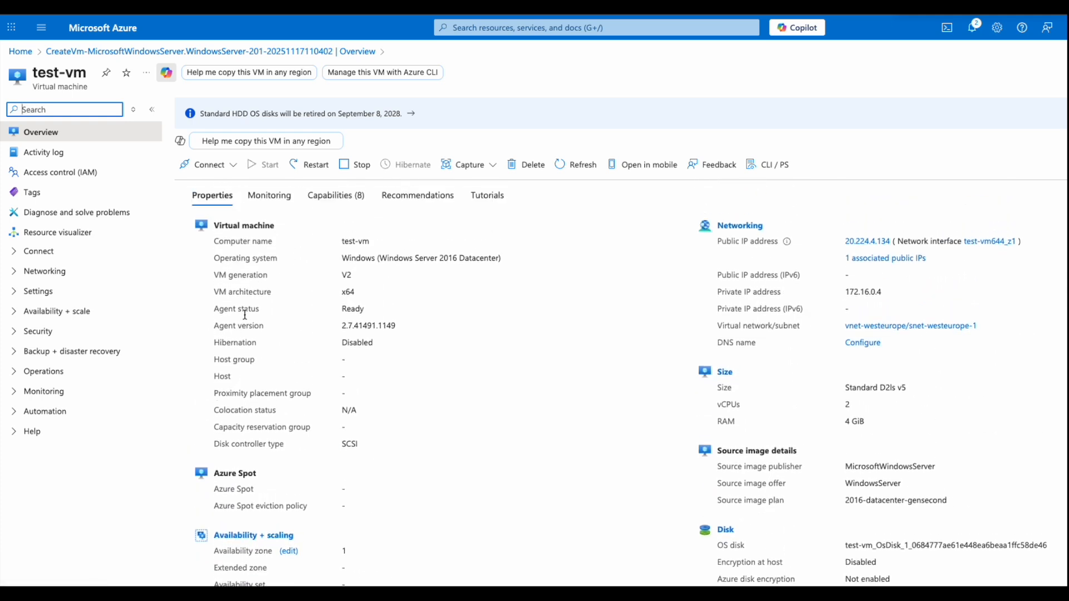
scroll(245, 316, "up", 4)
- Show the Monitoring summary: 2 health events, no Azure outages and 0 alerts
left_click(270, 405)
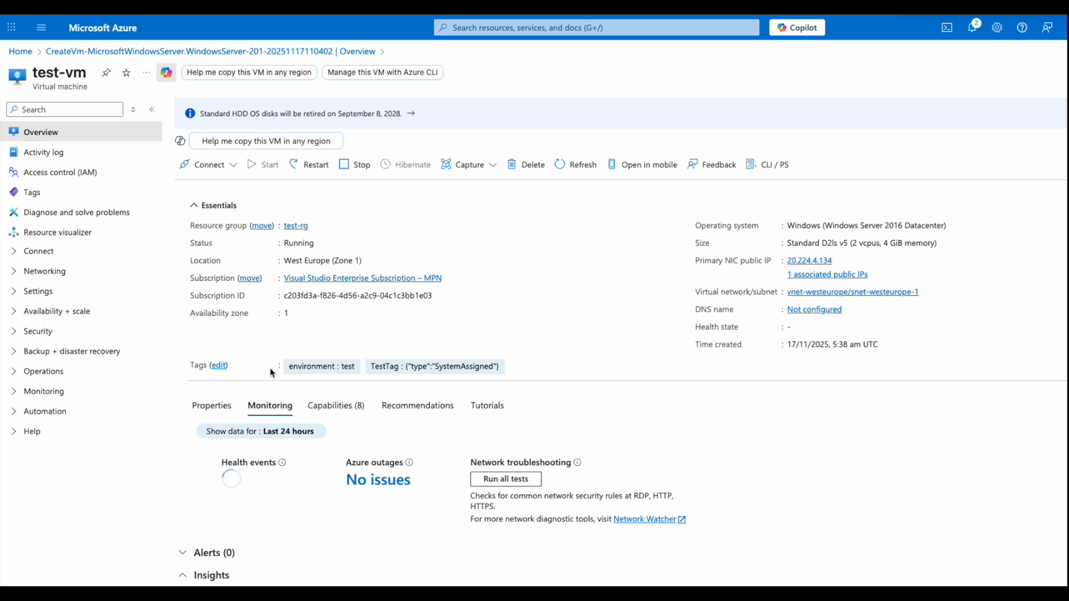
scroll(271, 372, "down", 3)
scroll(271, 372, "down", 4)
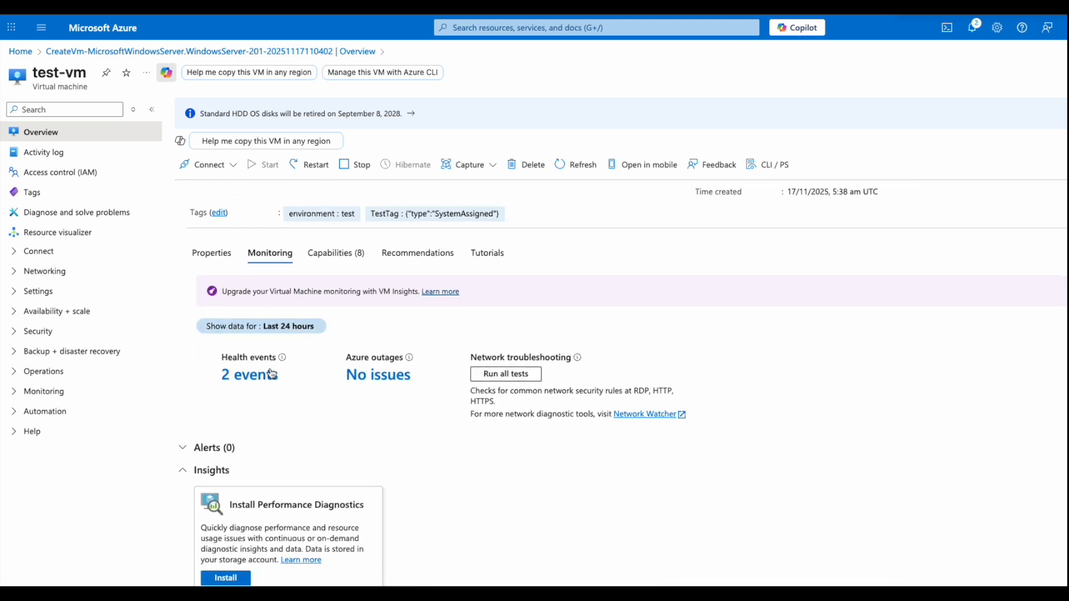
scroll(271, 372, "down", 8)
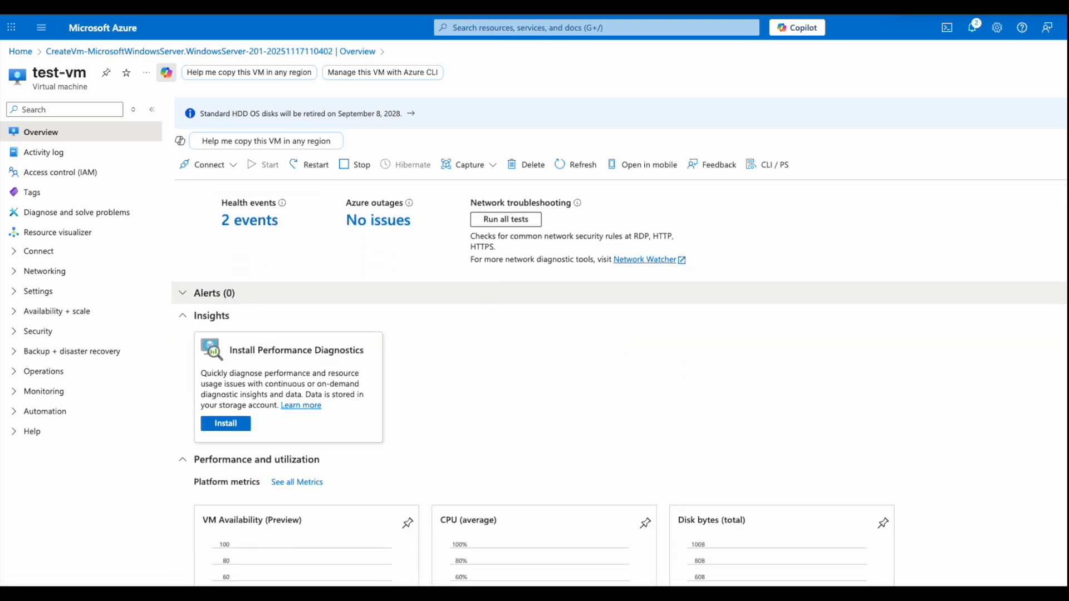
scroll(272, 372, "down", 1)
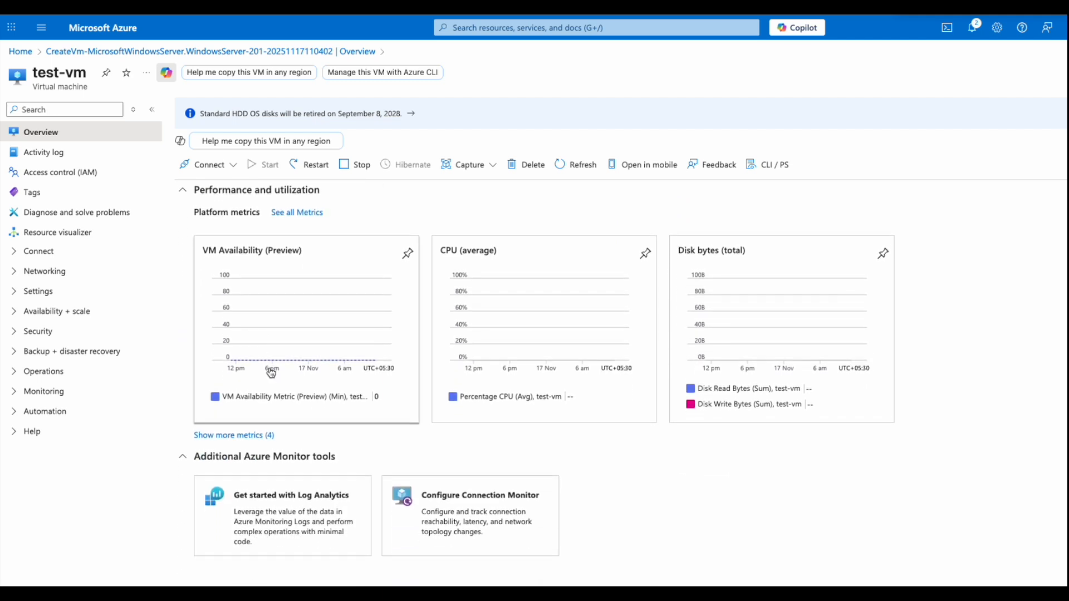
scroll(264, 304, "up", 8)
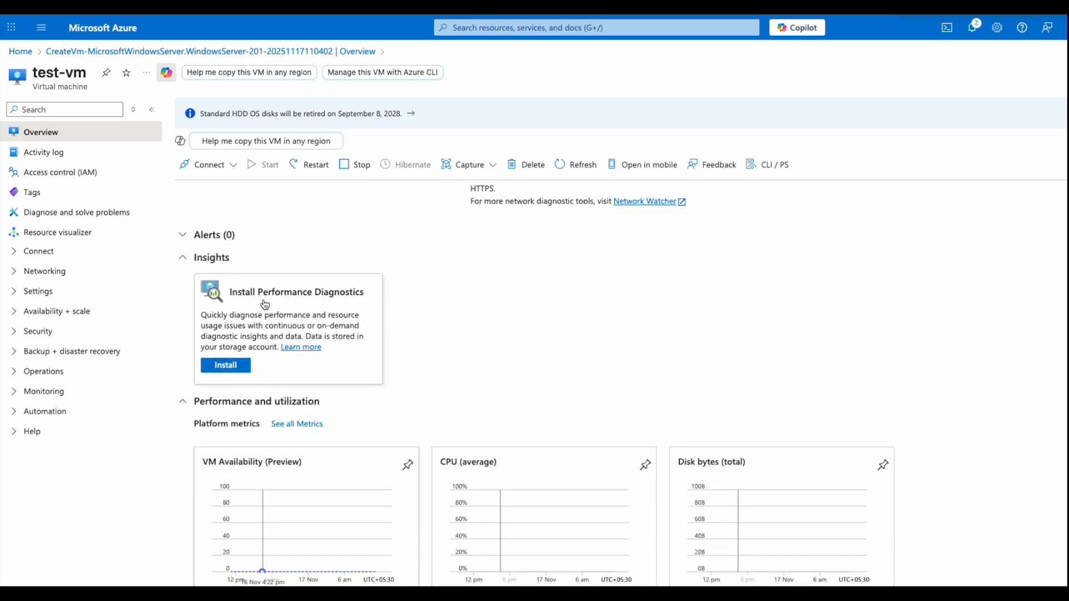
scroll(265, 305, "up", 3)
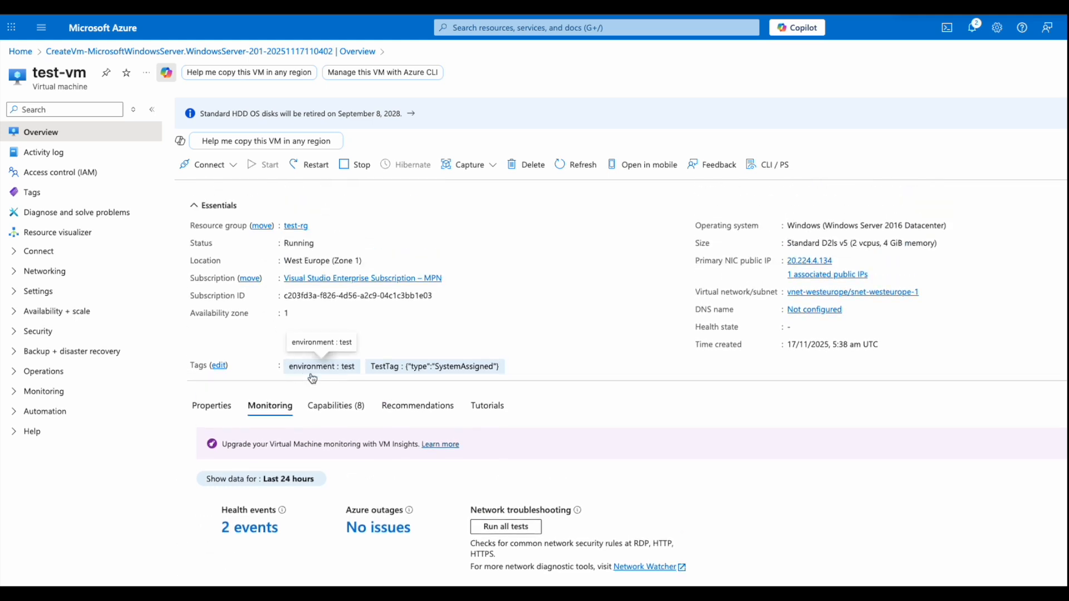
left_click(45, 271)
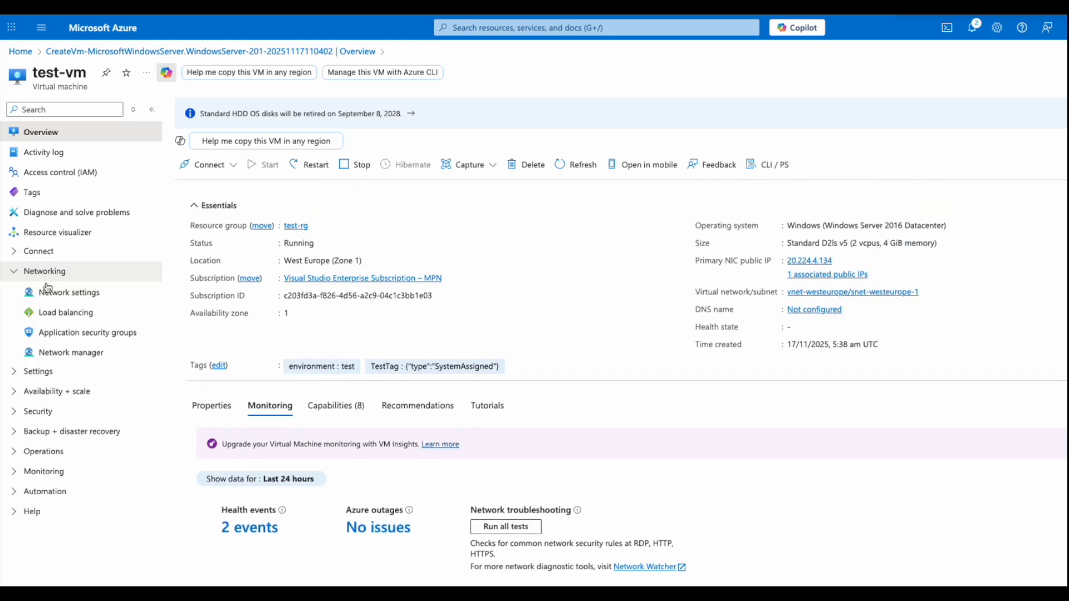
- Show test-vm-nsg's 4 inbound rules, including RDP 3389 allowed, and its 3 outbound rules
left_click(56, 293)
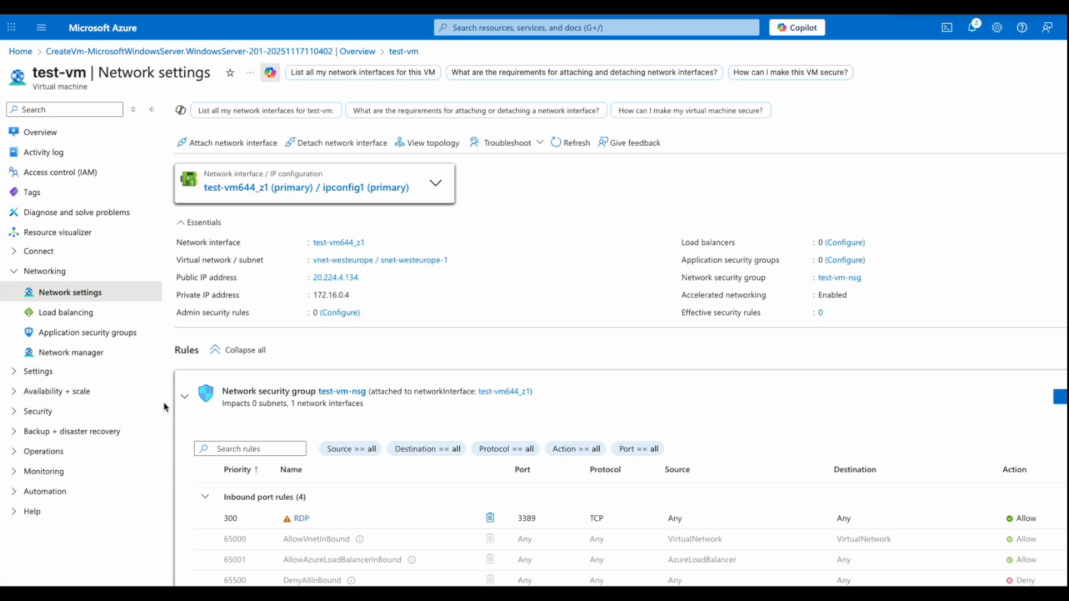
scroll(165, 407, "down", 1)
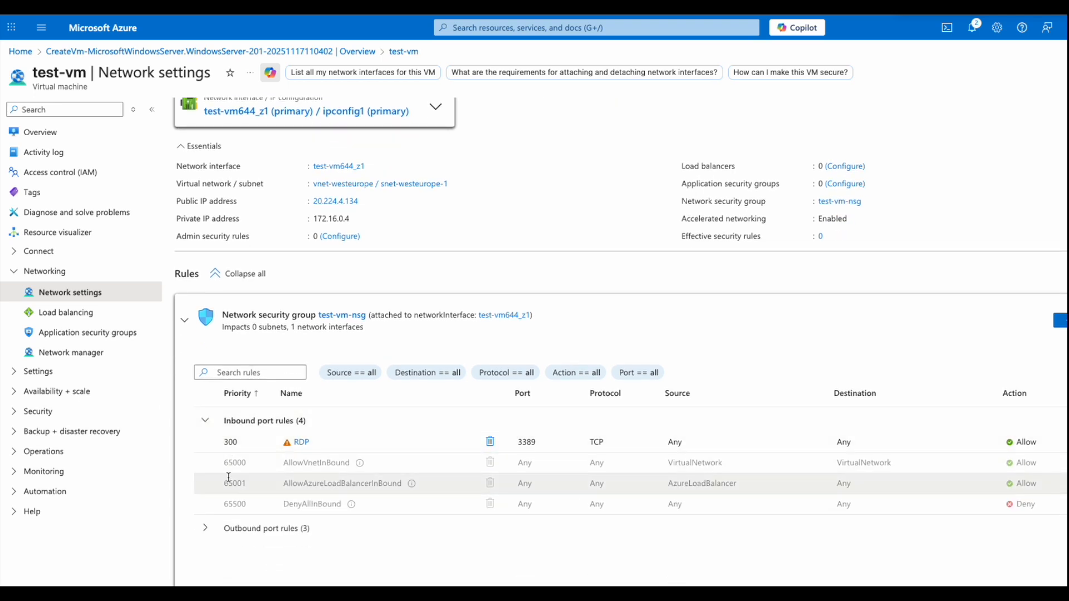
left_click(205, 529)
scroll(206, 531, "down", 1)
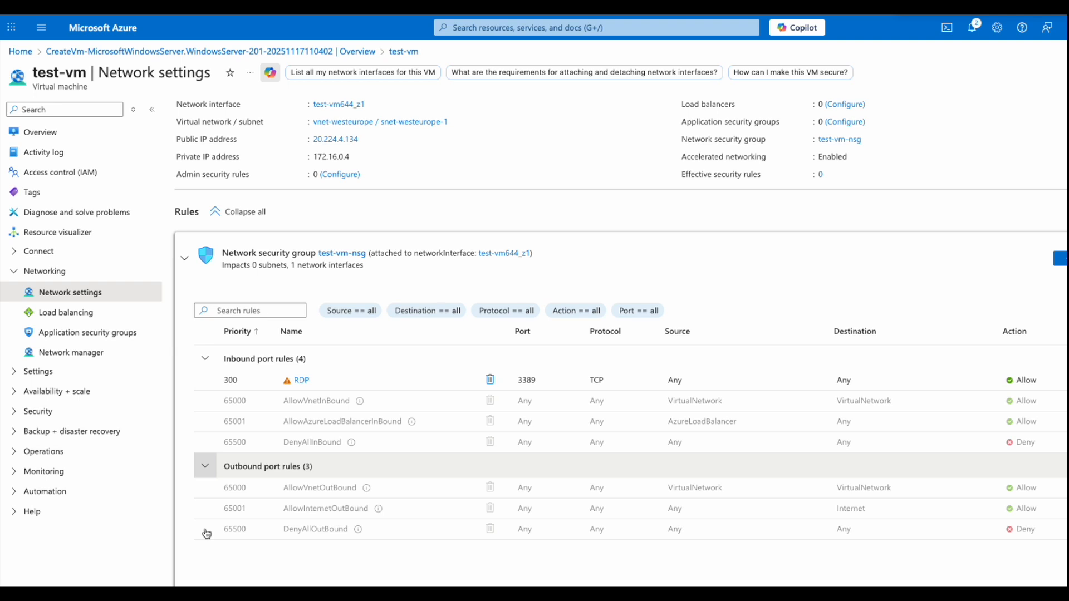
scroll(206, 533, "up", 1)
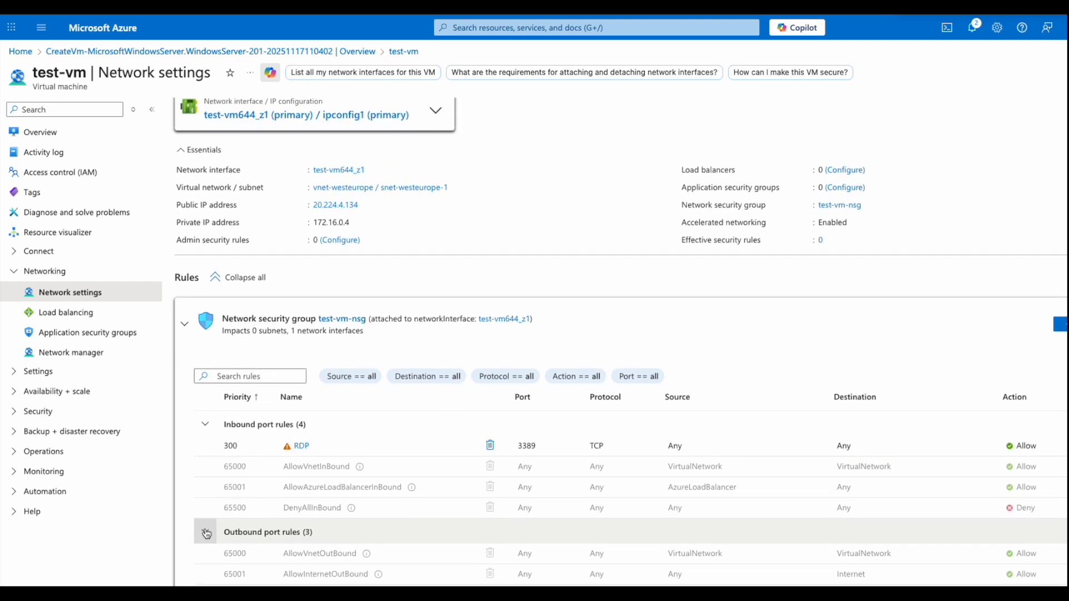
scroll(206, 533, "up", 1)
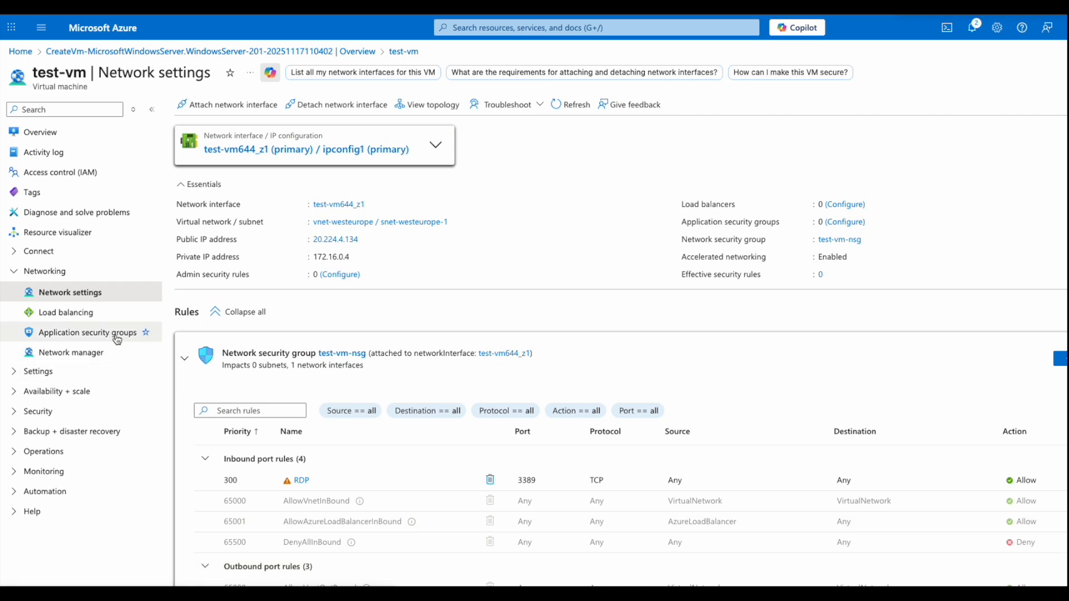
left_click(43, 371)
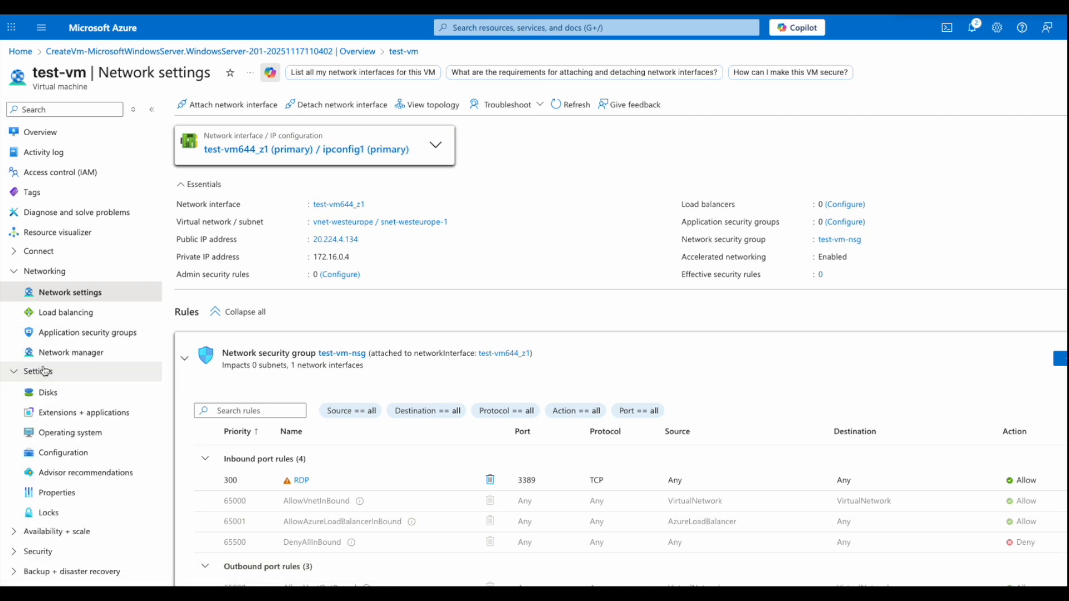
- View test-vm's Disks page and then its Configuration page
left_click(47, 392)
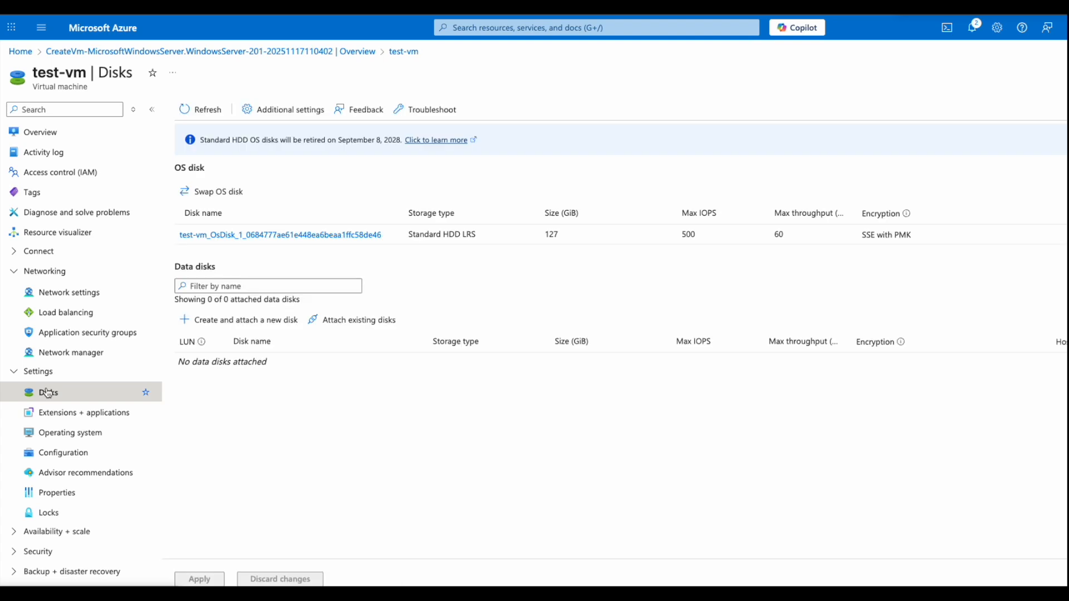
left_click(57, 453)
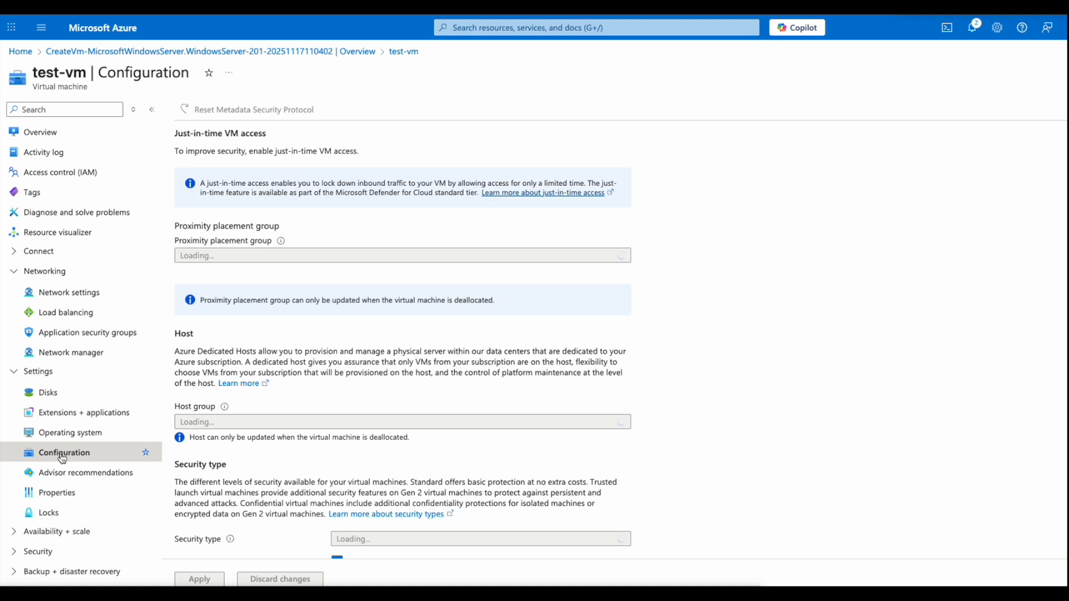
scroll(70, 447, "down", 1)
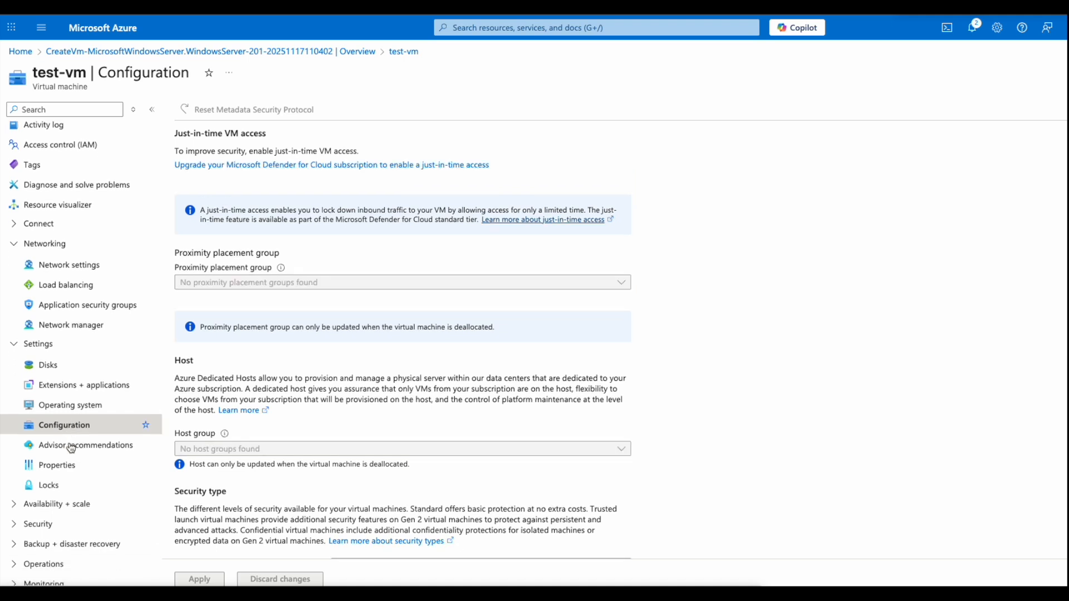
scroll(71, 447, "down", 2)
- List the available VM sizes, with Standard_D2ls_v5 as the current size
left_click(60, 455)
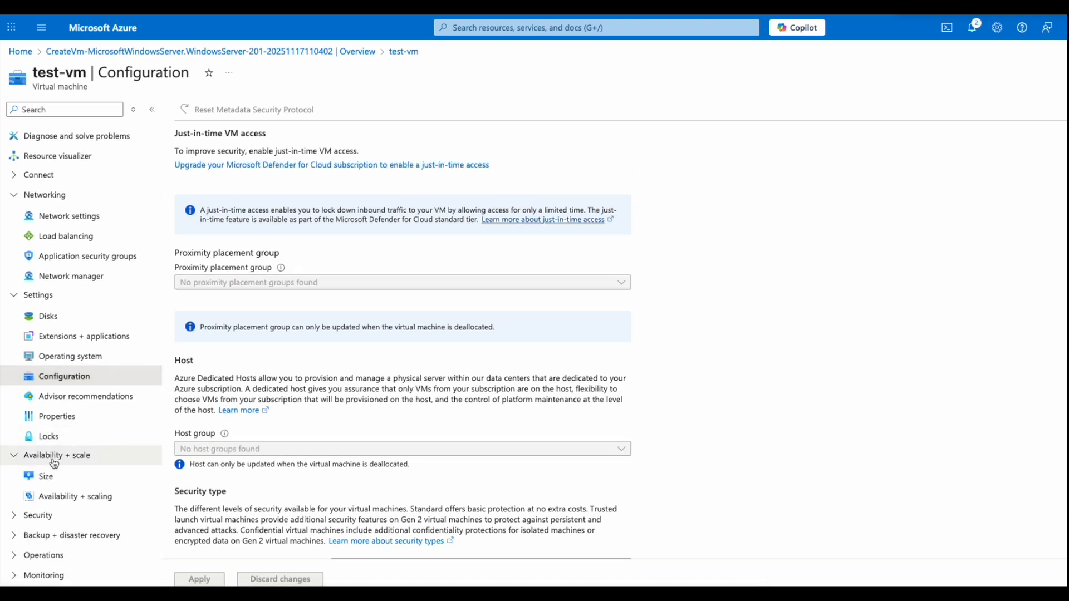
left_click(46, 479)
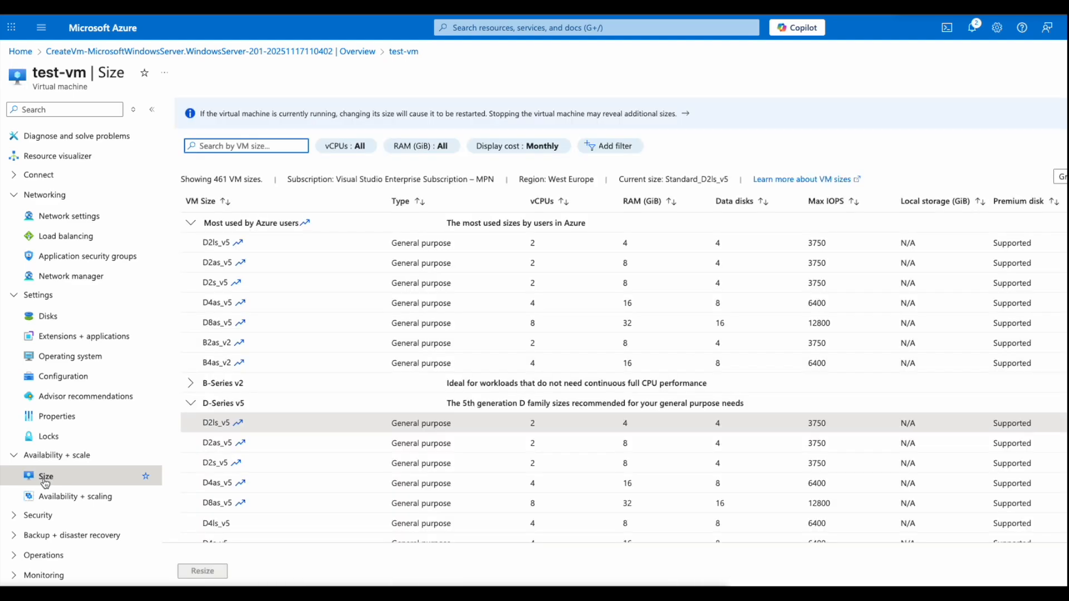
scroll(245, 472, "down", 4)
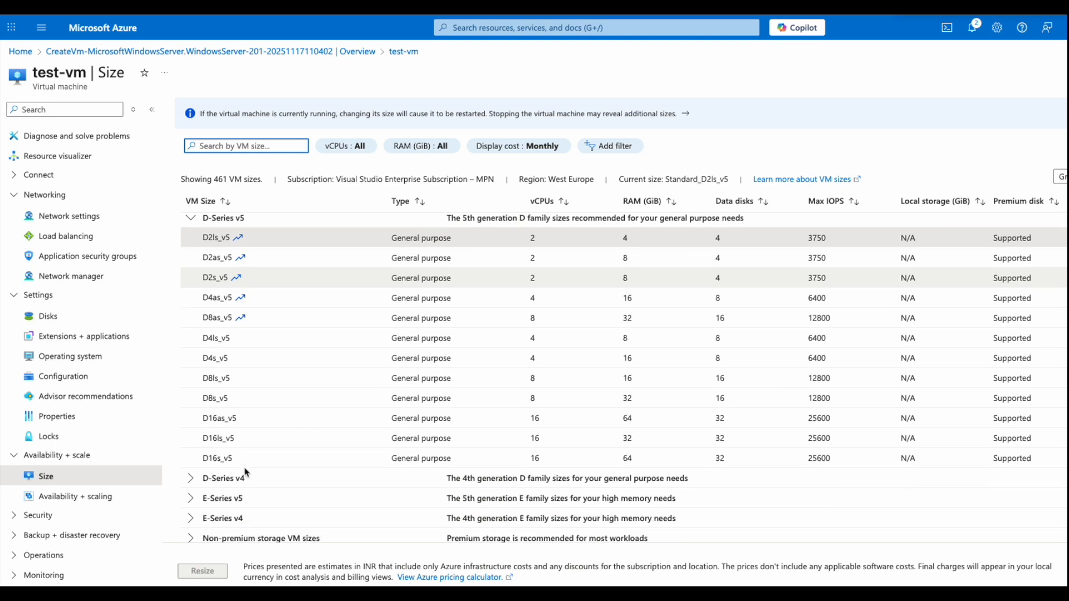
scroll(245, 472, "down", 1)
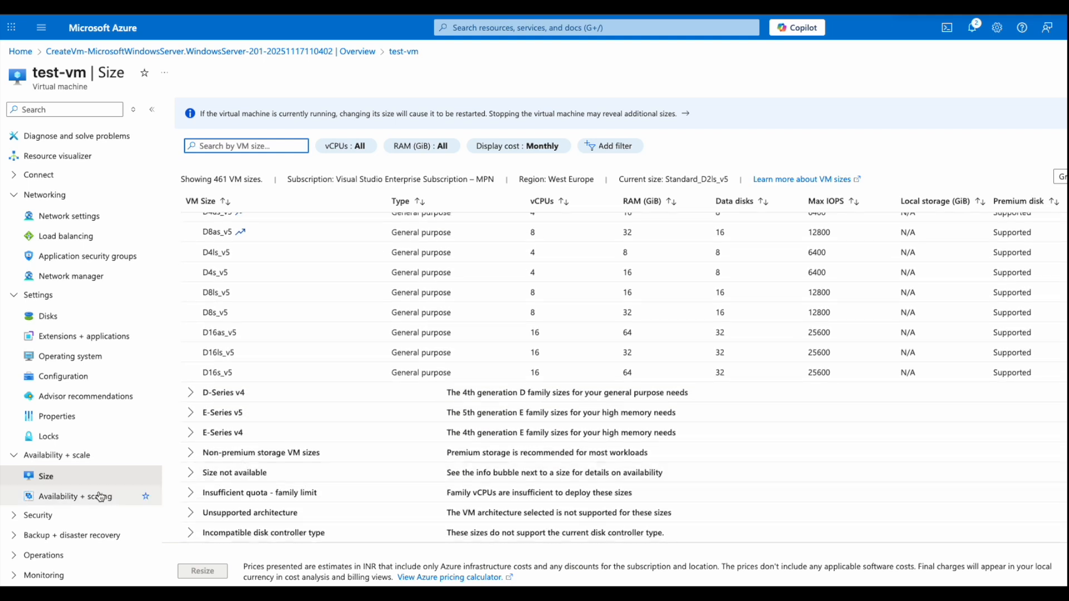
scroll(99, 496, "down", 1)
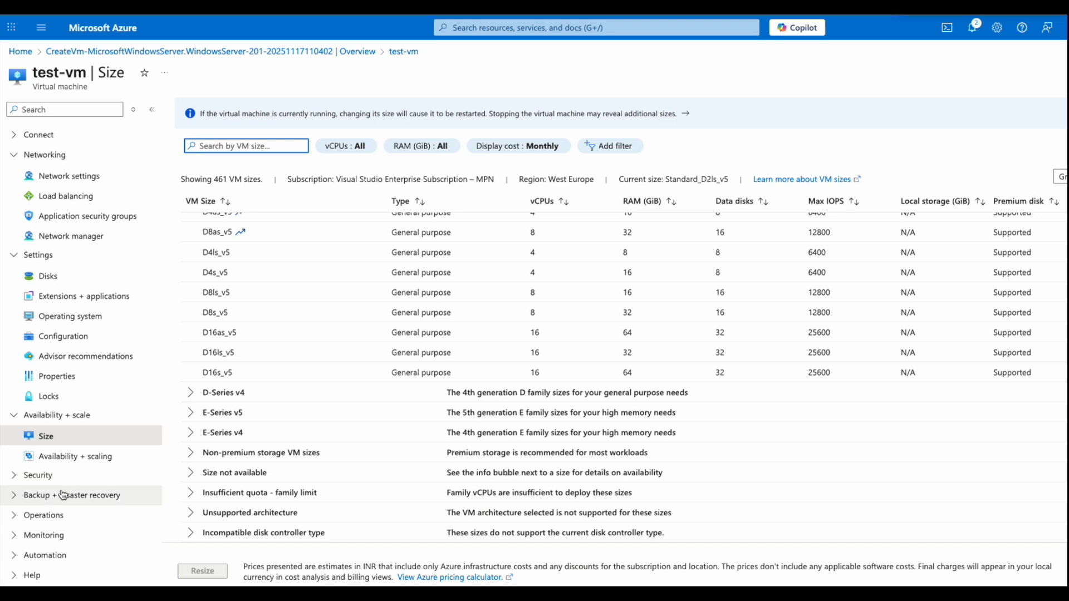
- Open test-vm's Alerts, reporting 0 fired alerts over the past 24 hours
left_click(53, 535)
scroll(55, 537, "down", 1)
scroll(62, 527, "down", 1)
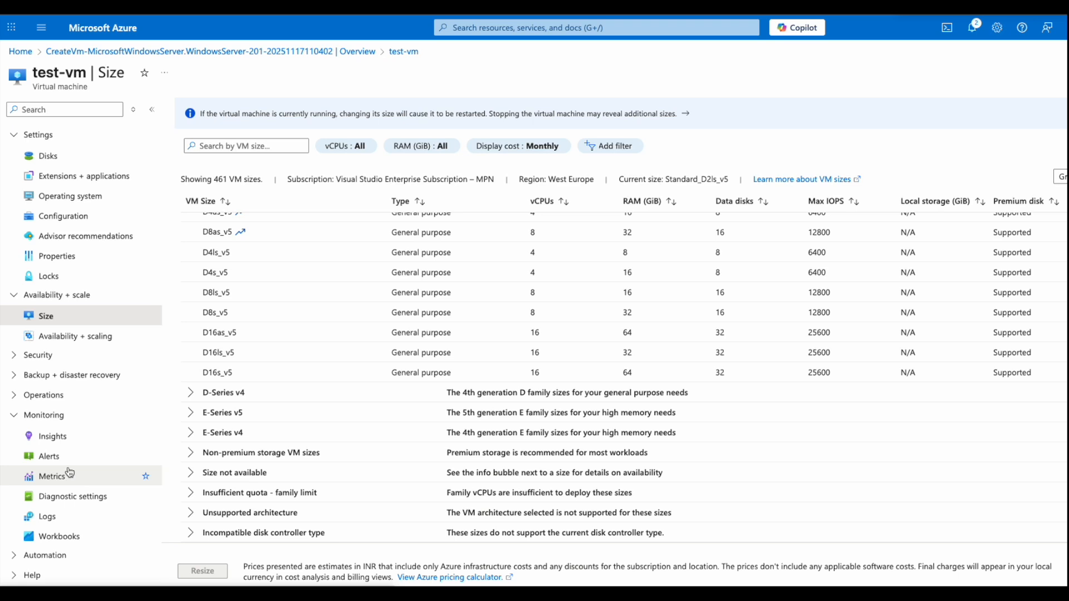
left_click(68, 461)
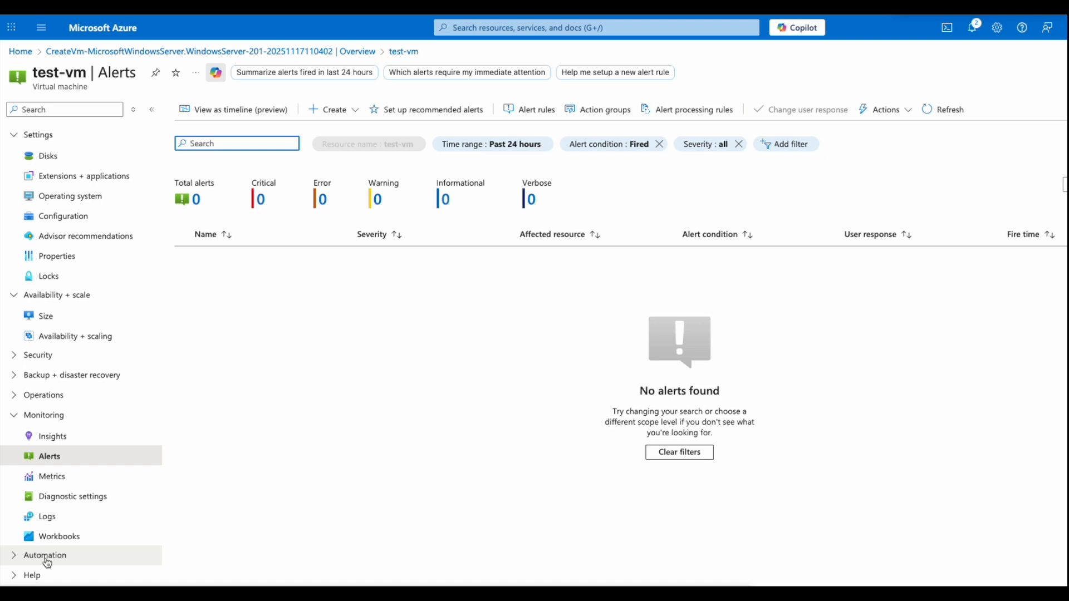
- Open test-vm's Resource health page, showing status Available
left_click(32, 575)
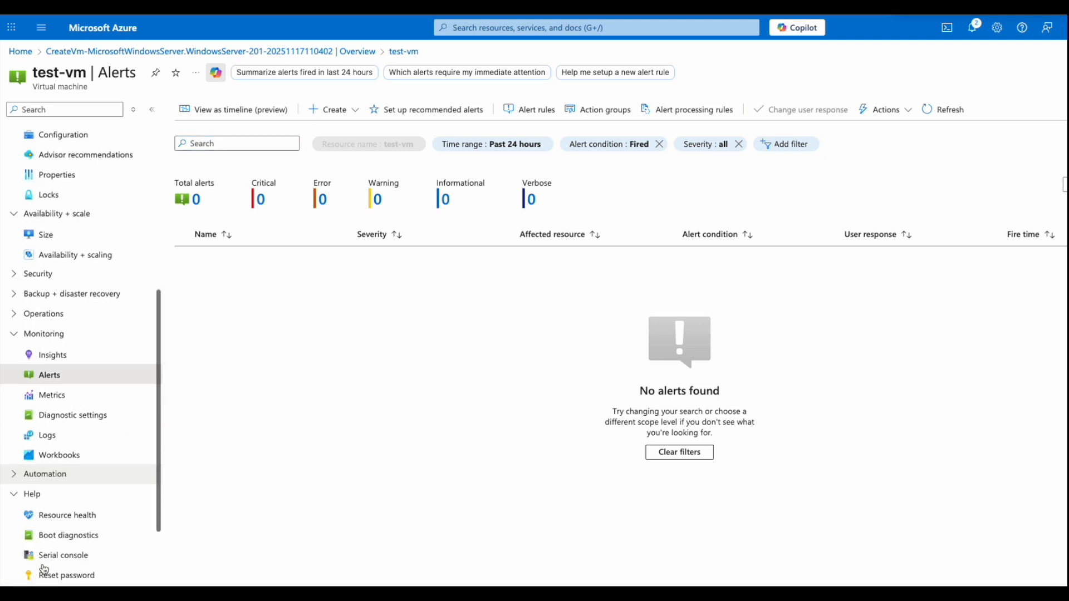
left_click(70, 450)
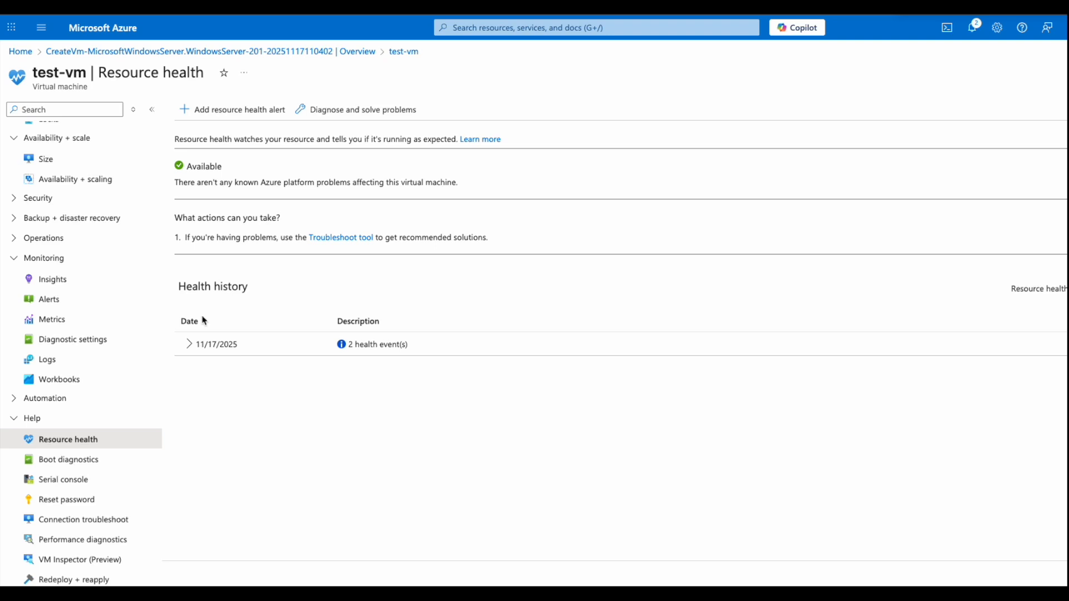
- Expand the 11/17/2025 entry: 'Started by user' and 'Virtual Machine allocated', both Customer Initiated
left_click(187, 346)
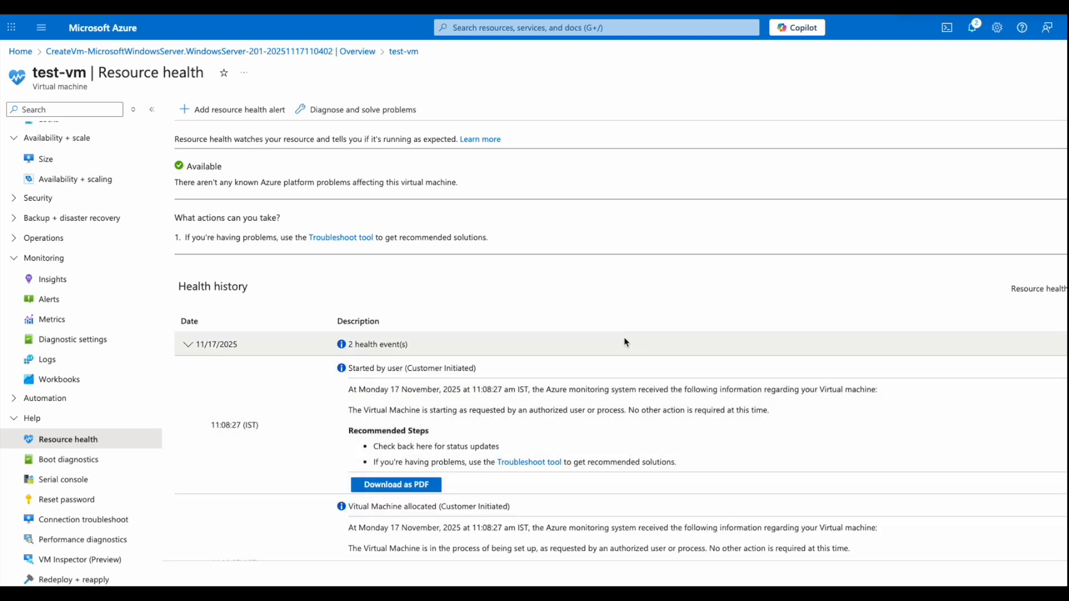
scroll(633, 343, "down", 2)
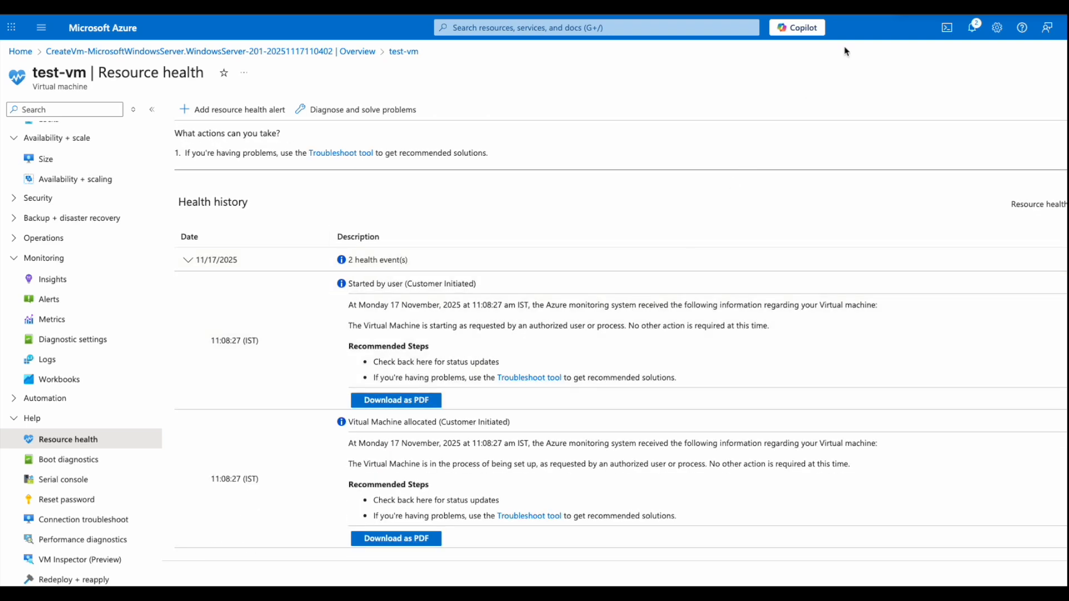